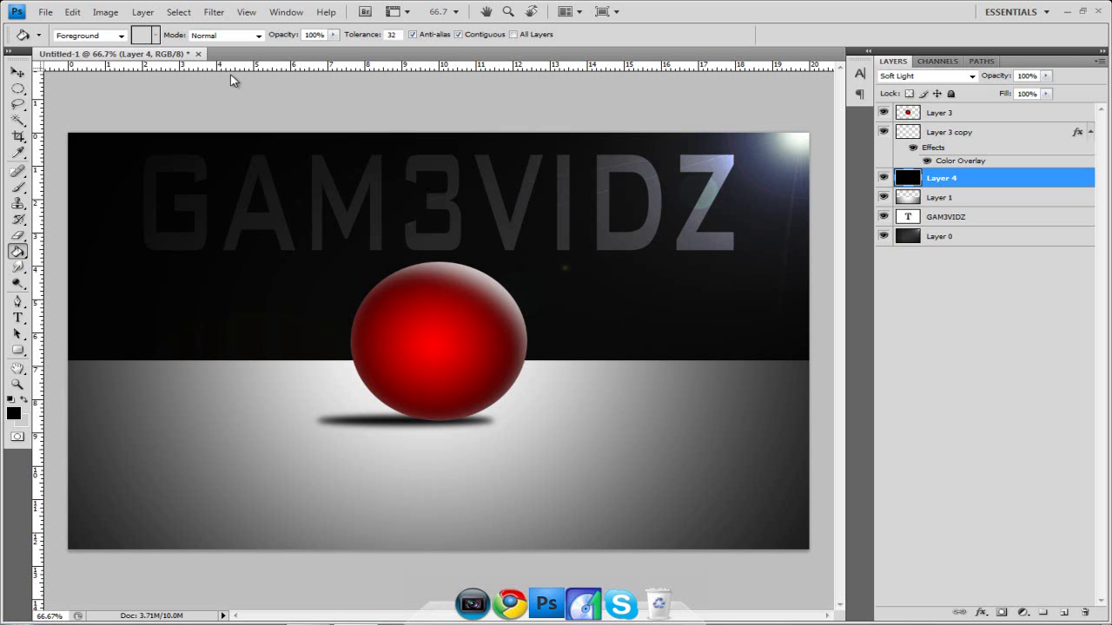
Step: Create a new 1440×900 px document and convert its locked Background into Layer 0
{"action": "left_click", "coordinate": [44, 13]}
{"action": "left_click", "coordinate": [54, 27]}
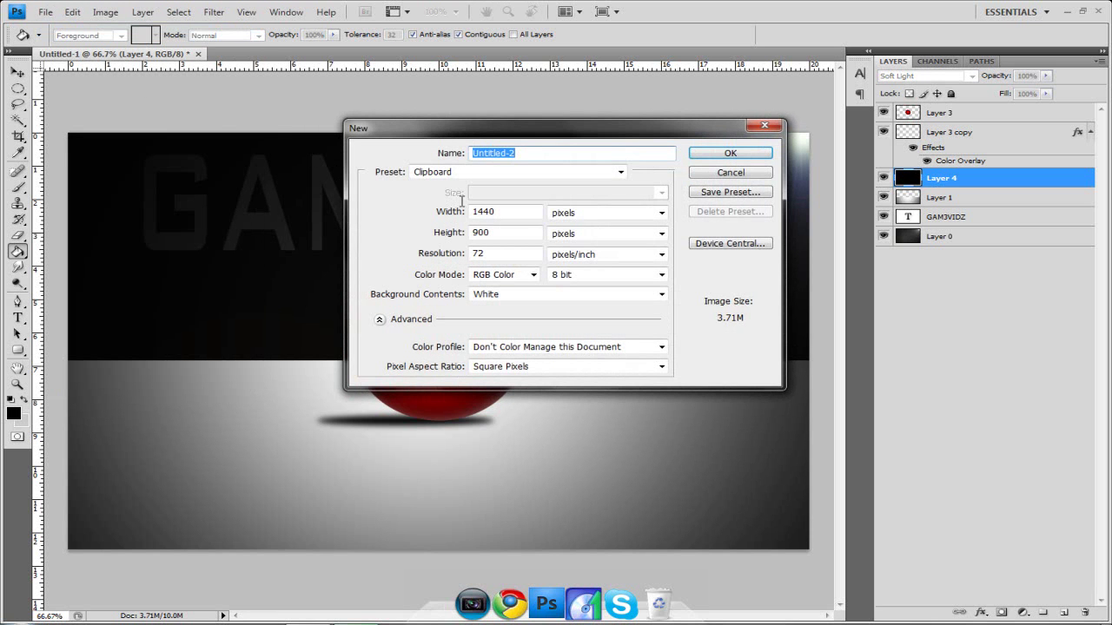
{"action": "left_click", "coordinate": [508, 238]}
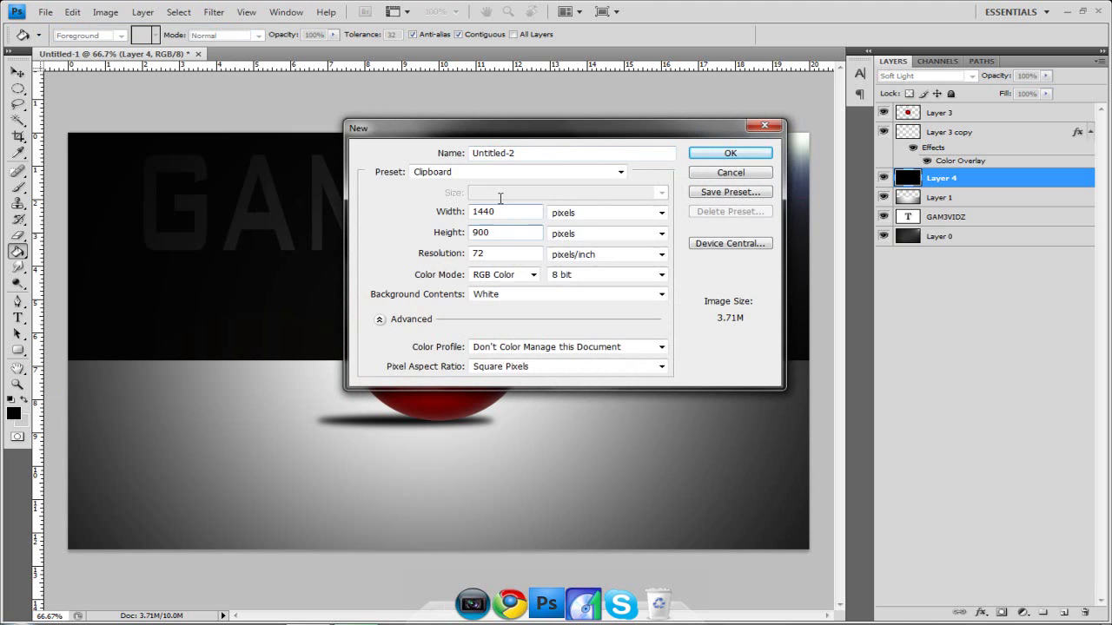
{"action": "left_click", "coordinate": [758, 157]}
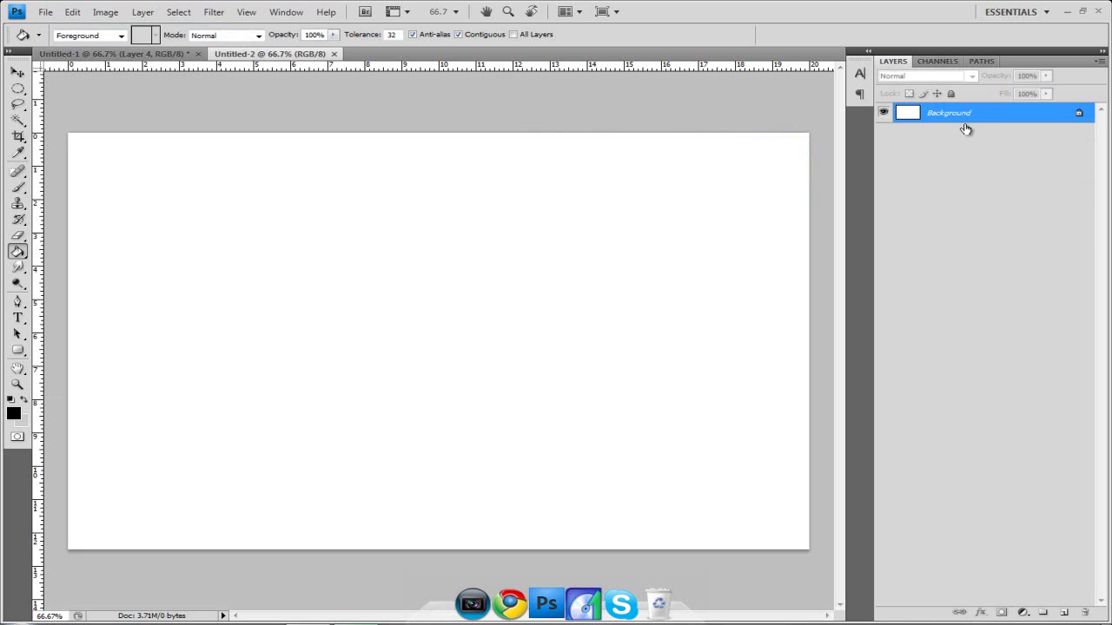
{"action": "double_click", "coordinate": [964, 124]}
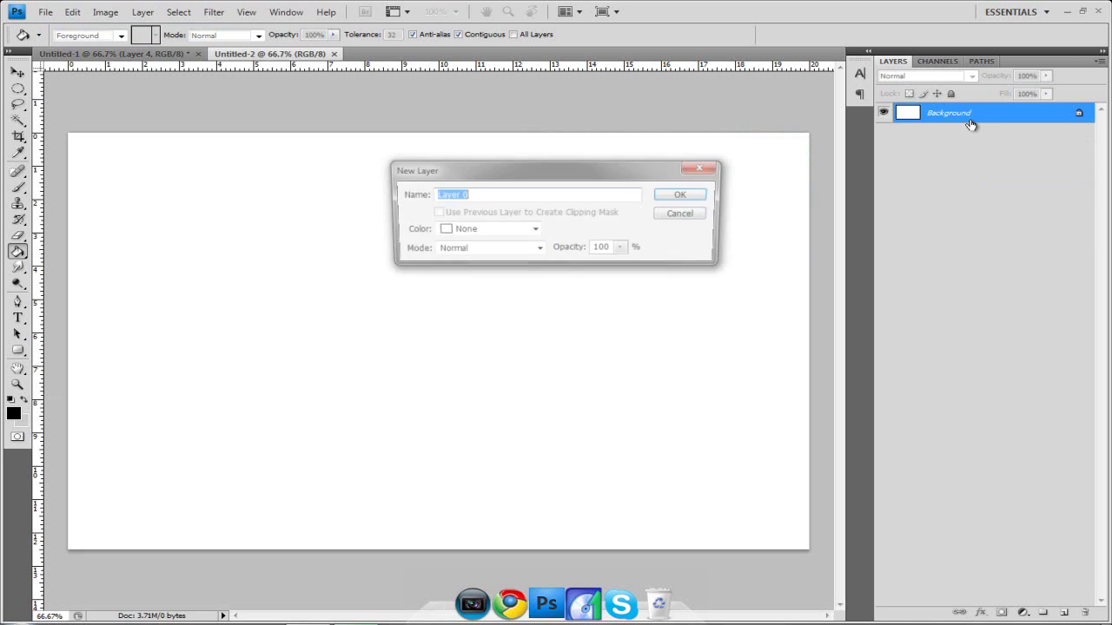
{"action": "left_click", "coordinate": [708, 195]}
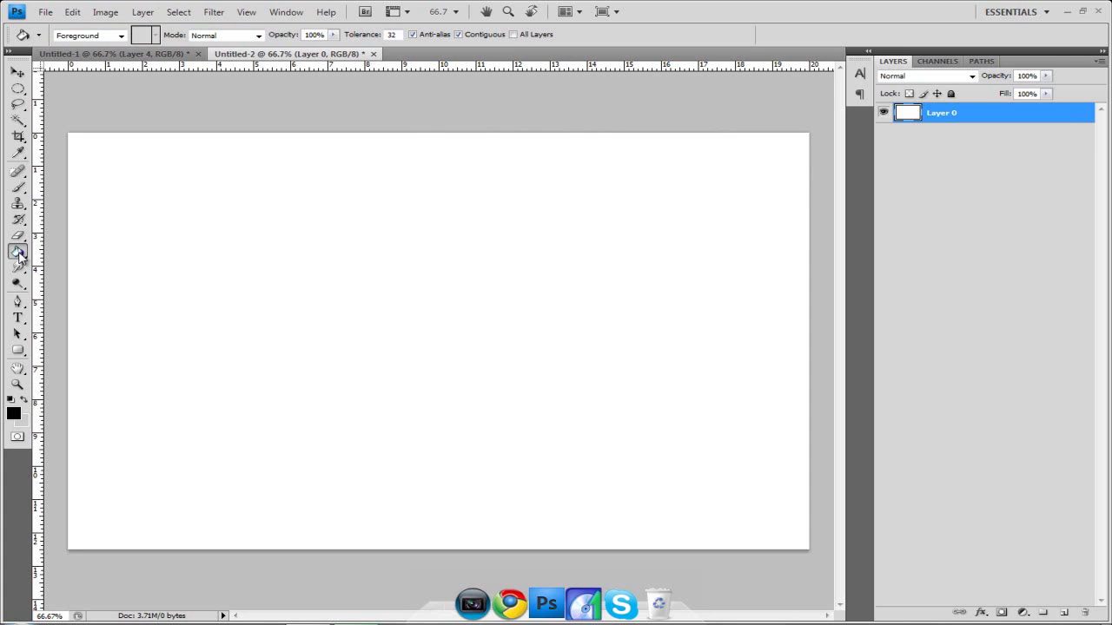
Step: Fill the canvas with black and set the foreground colour to #333333
{"action": "left_click", "coordinate": [416, 324]}
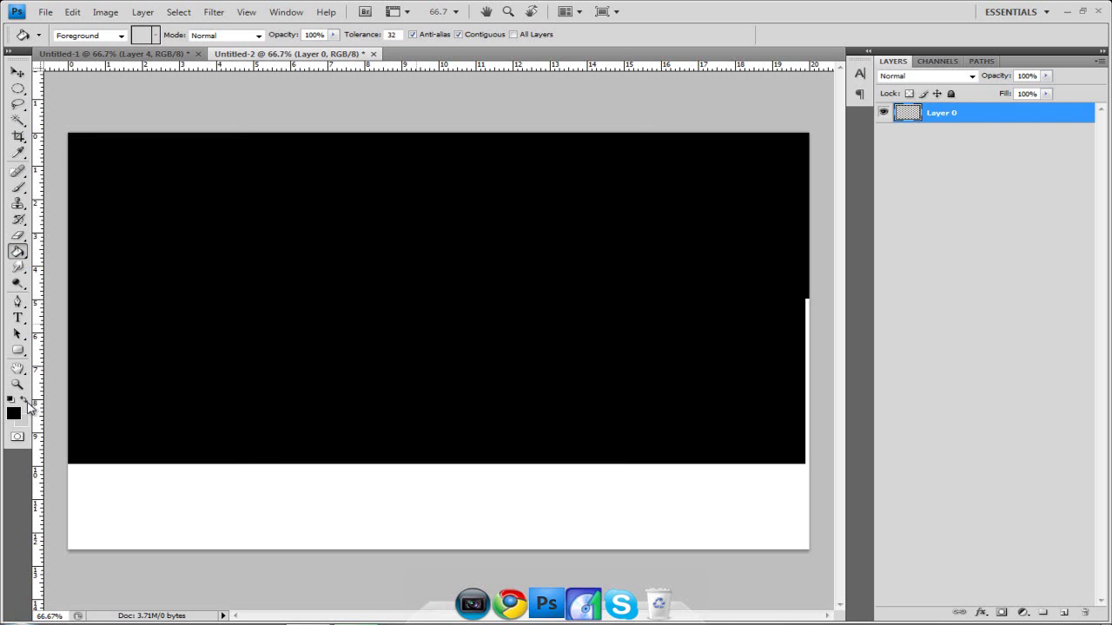
{"action": "left_click", "coordinate": [15, 414]}
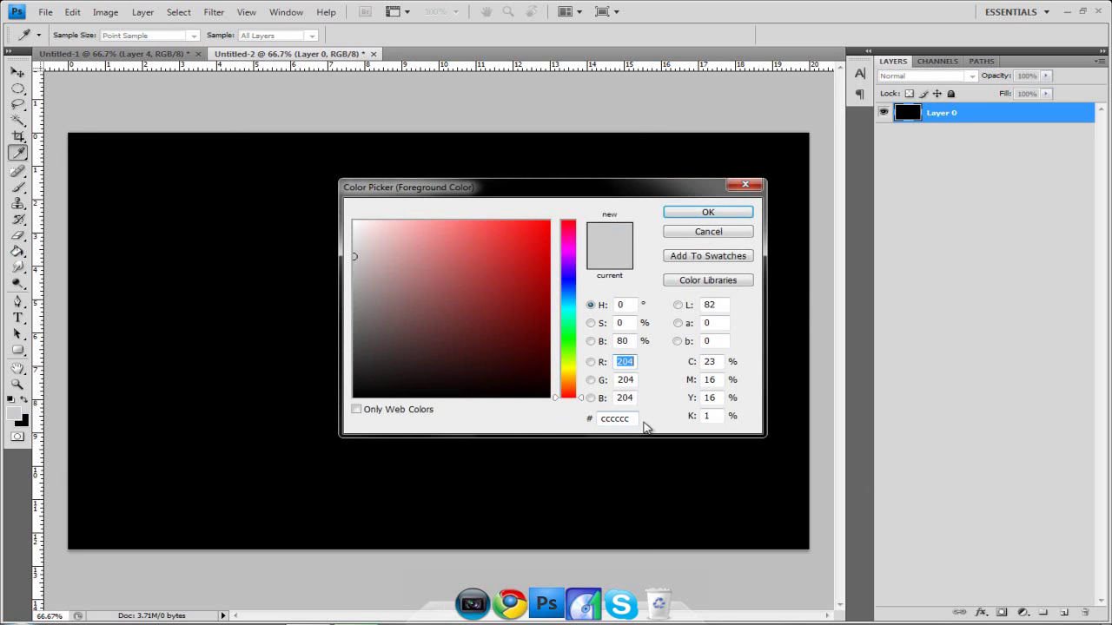
{"action": "left_click", "coordinate": [632, 420]}
{"action": "type", "text": "333333"}
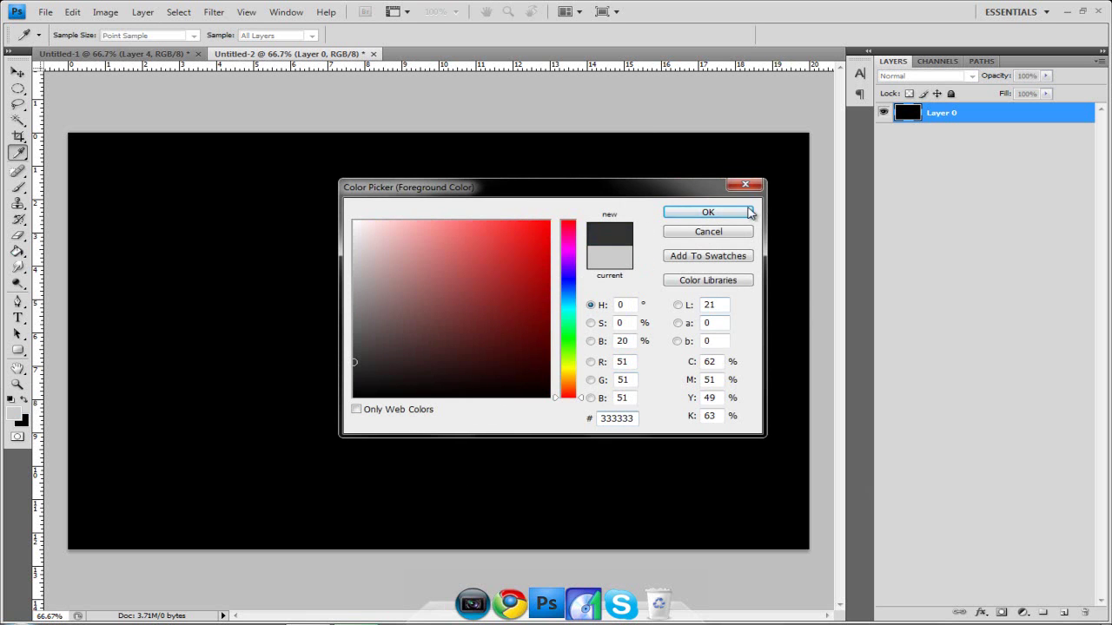
{"action": "left_click", "coordinate": [747, 213]}
Step: Paint one huge 2500 px soft dark-grey brush dab at the canvas centre
{"action": "left_click", "coordinate": [19, 188]}
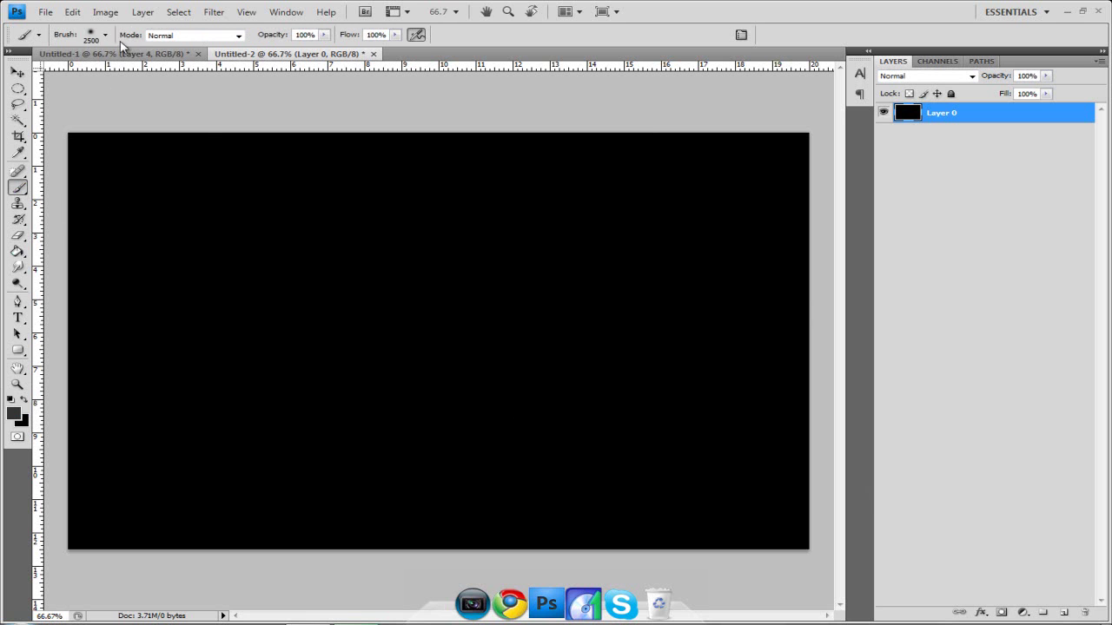
{"action": "left_click", "coordinate": [106, 37]}
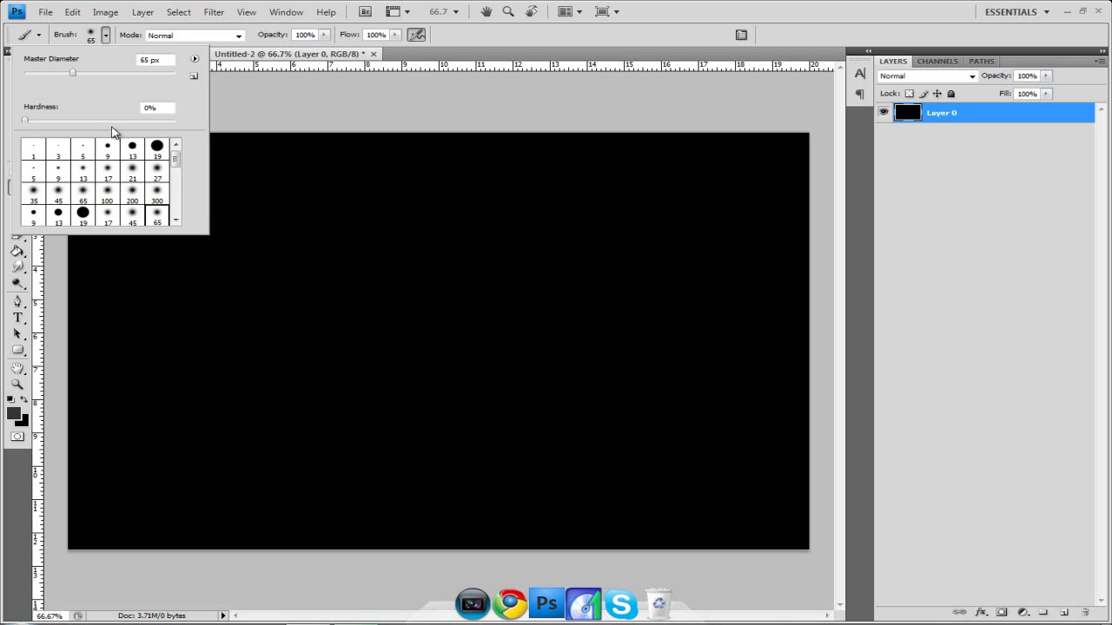
{"action": "key", "text": "Return"}
{"action": "left_click", "coordinate": [432, 324]}
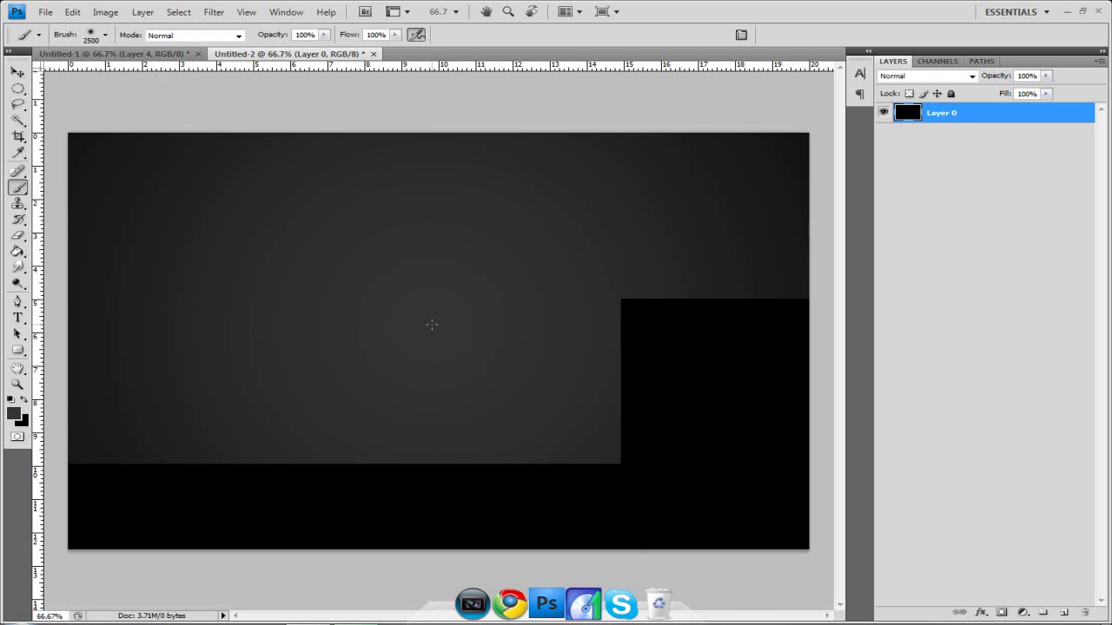
Step: Add a new Layer 1 and set the foreground colour to white
{"action": "left_click", "coordinate": [1063, 613]}
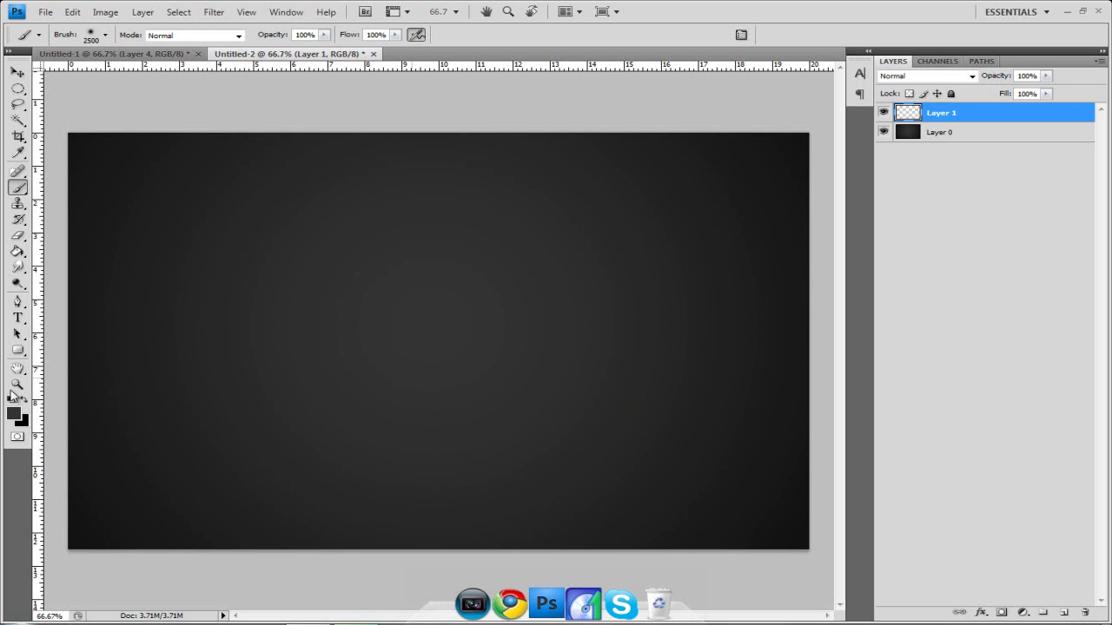
{"action": "left_click", "coordinate": [14, 414]}
{"action": "left_click_drag", "start_coordinate": [472, 330], "coordinate": [231, 190]}
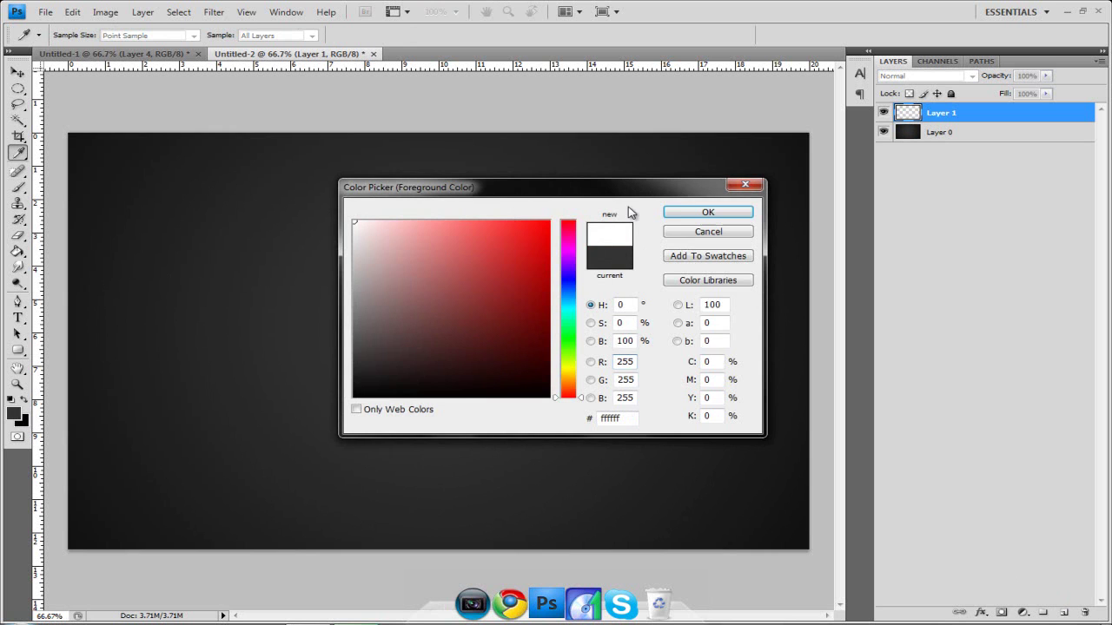
{"action": "left_click", "coordinate": [679, 216]}
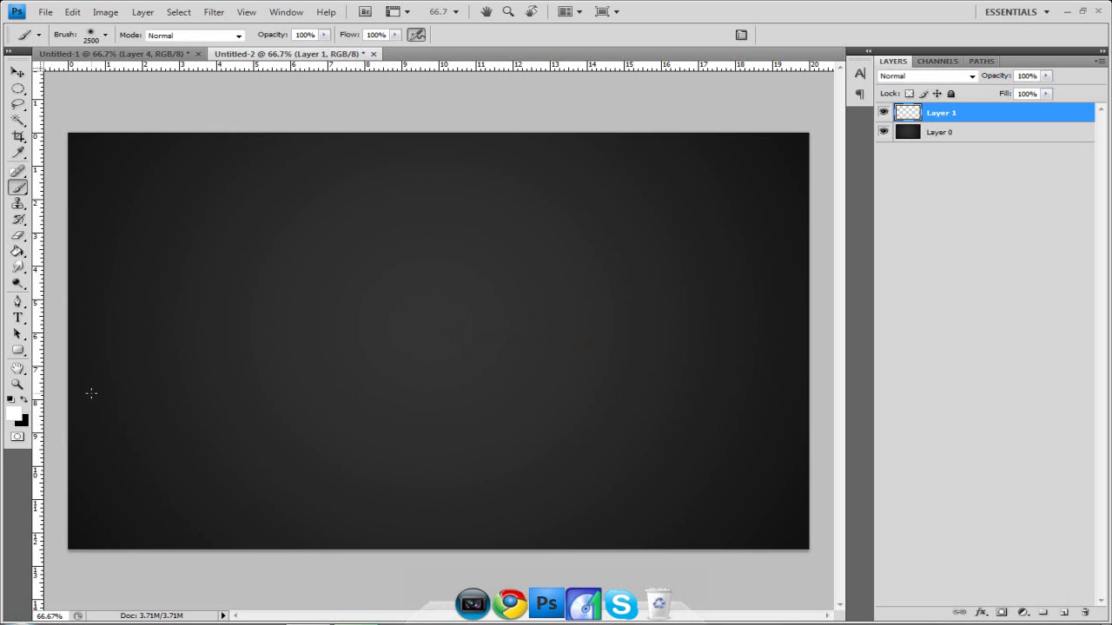
Step: Fill Layer 1 with black, then paint a big soft white glow at its centre
{"action": "left_click", "coordinate": [25, 400]}
{"action": "left_click", "coordinate": [17, 251]}
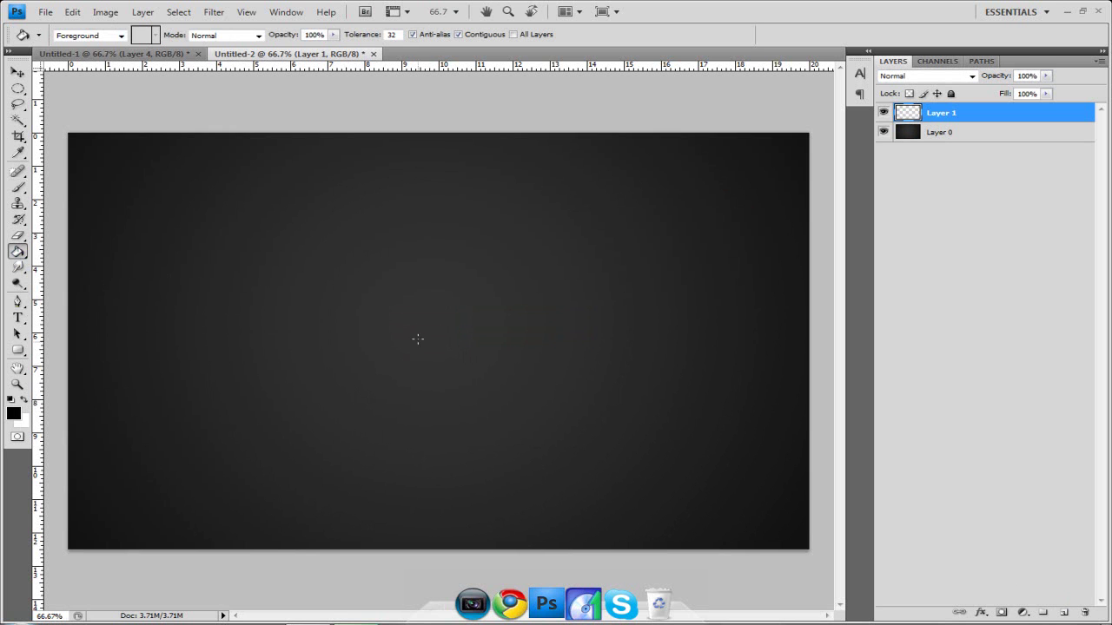
{"action": "left_click", "coordinate": [417, 339]}
{"action": "left_click", "coordinate": [25, 400]}
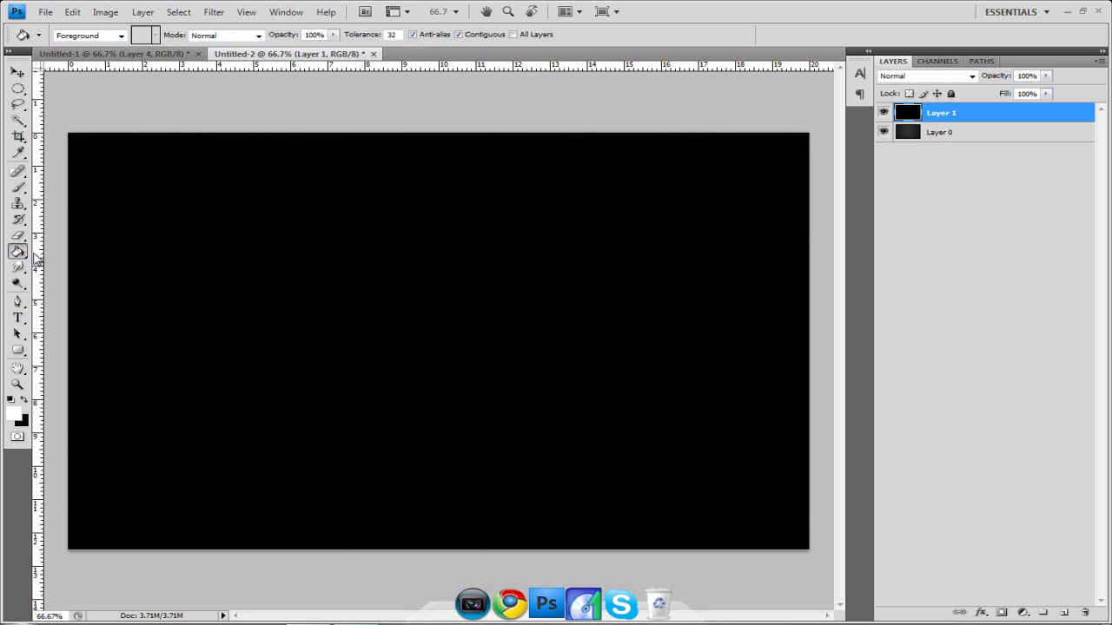
{"action": "left_click", "coordinate": [17, 186]}
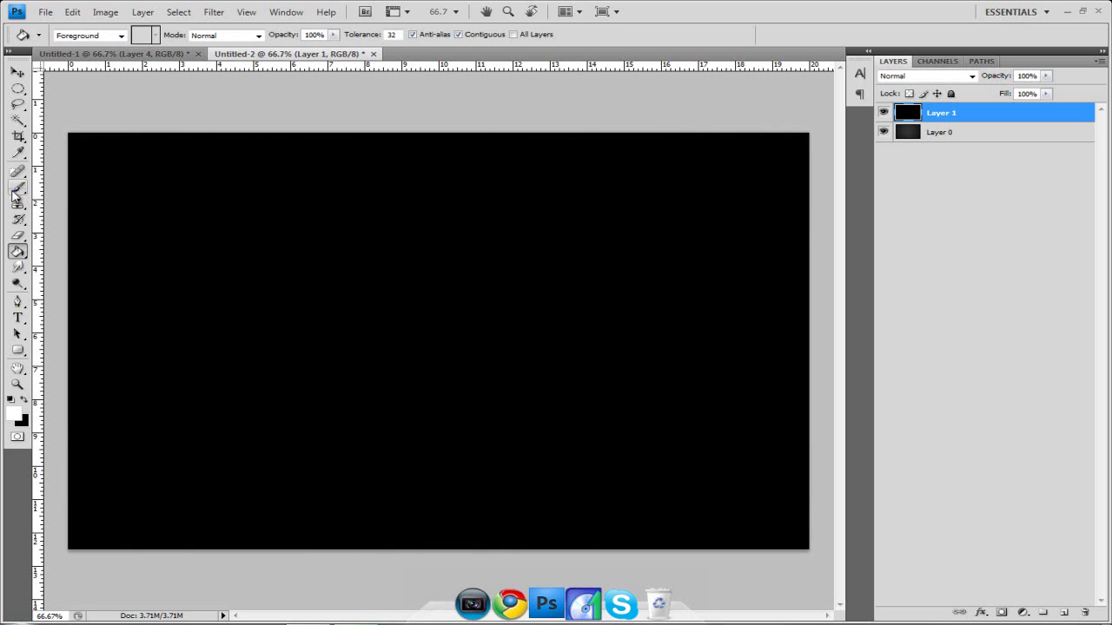
{"action": "left_click", "coordinate": [437, 333]}
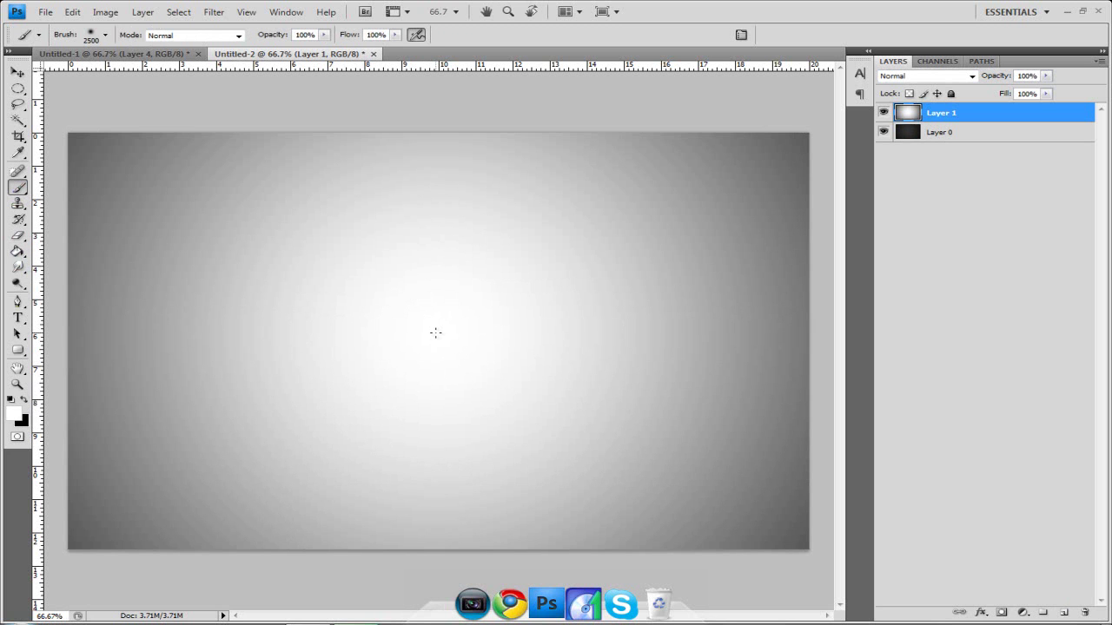
{"action": "left_click_drag", "start_coordinate": [17, 88], "coordinate": [70, 93]}
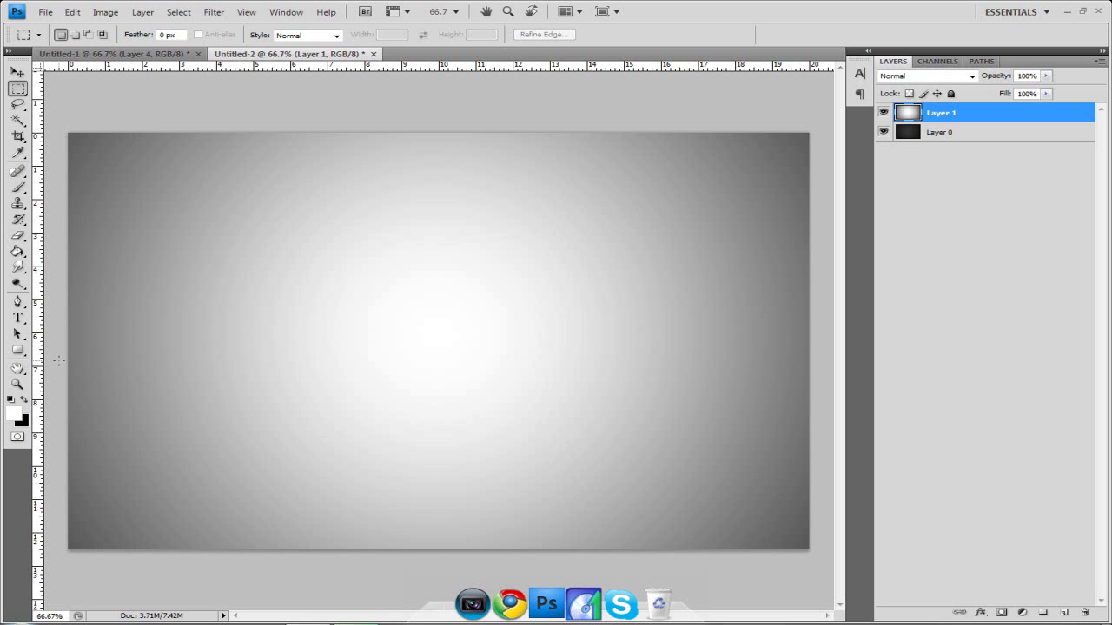
Step: Select the upper half of the canvas, delete that glow from Layer 1, and deselect
{"action": "left_click_drag", "start_coordinate": [324, 369], "coordinate": [839, 104]}
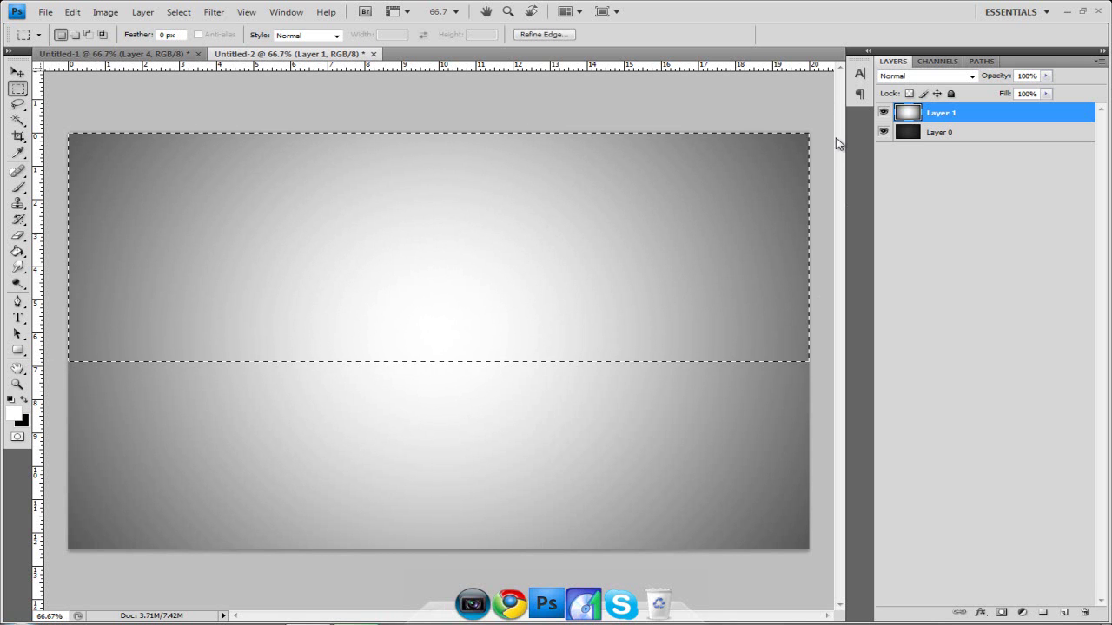
{"action": "key", "text": "Delete"}
{"action": "key", "text": "ctrl+d"}
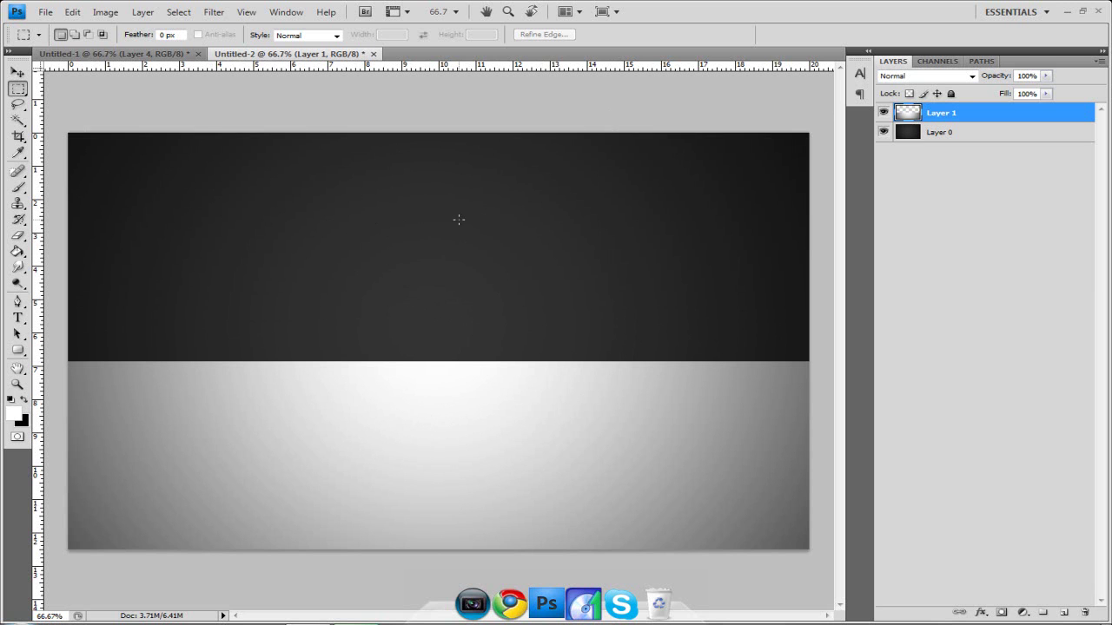
Step: Add Layer 2 and draw a circular selection straddling the wall–floor horizon at centre
{"action": "left_click", "coordinate": [1064, 613]}
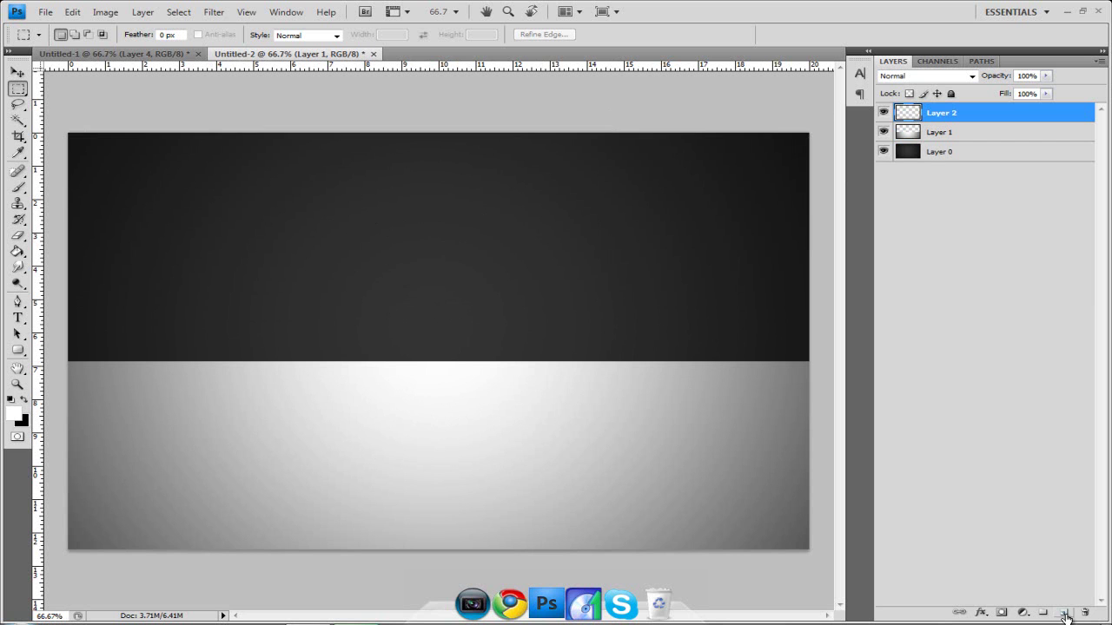
{"action": "left_click_drag", "start_coordinate": [19, 88], "coordinate": [79, 102]}
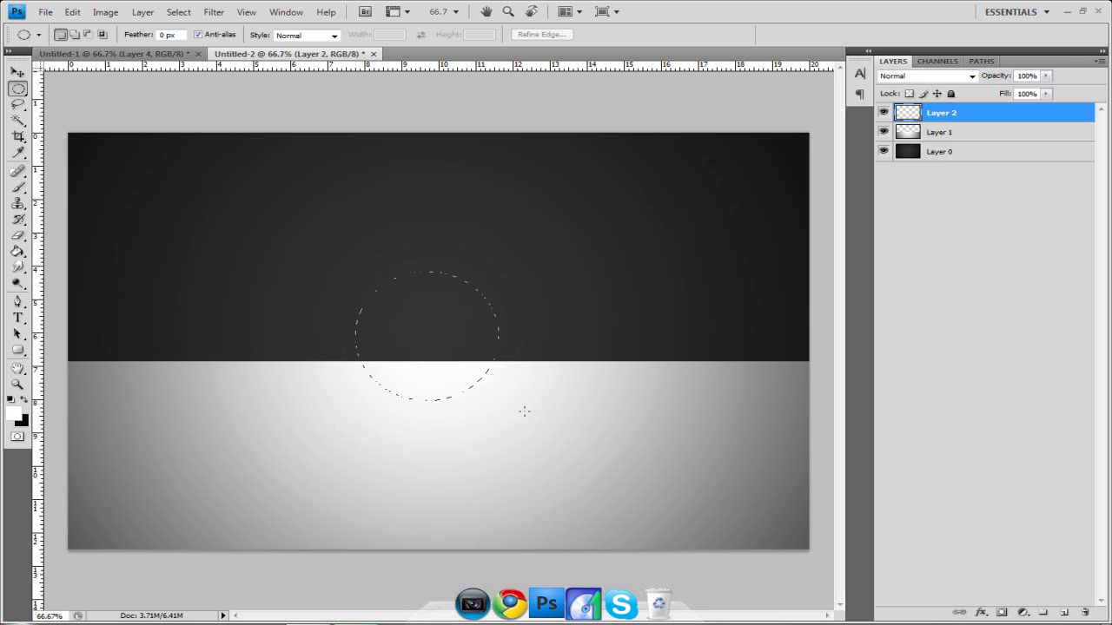
{"action": "left_click_drag", "start_coordinate": [539, 425], "coordinate": [540, 426]}
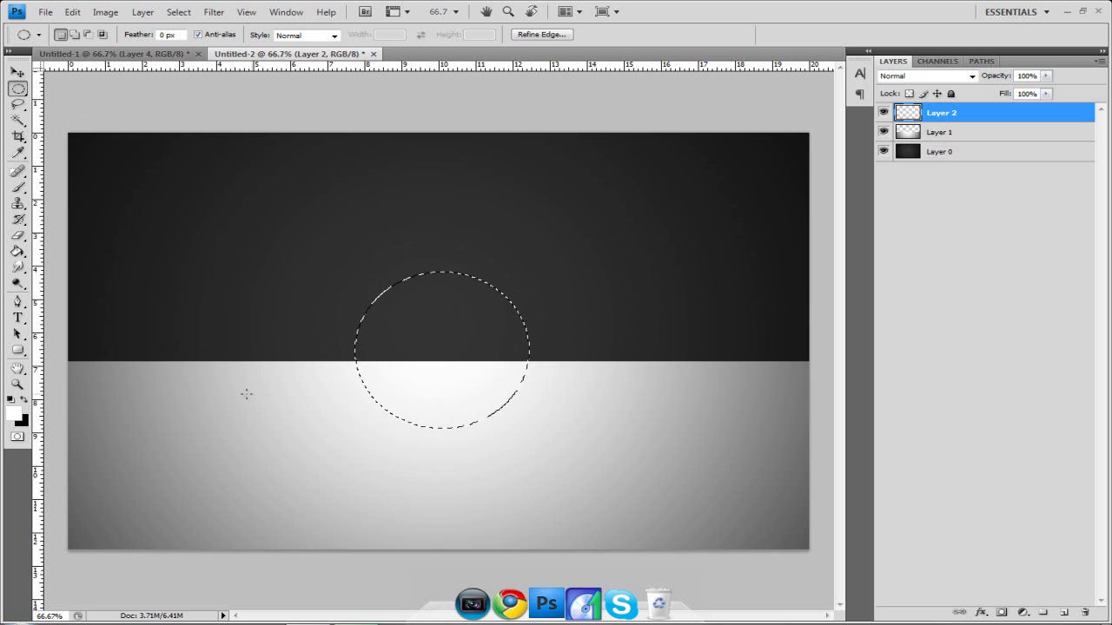
{"action": "left_click_drag", "start_coordinate": [17, 251], "coordinate": [49, 257]}
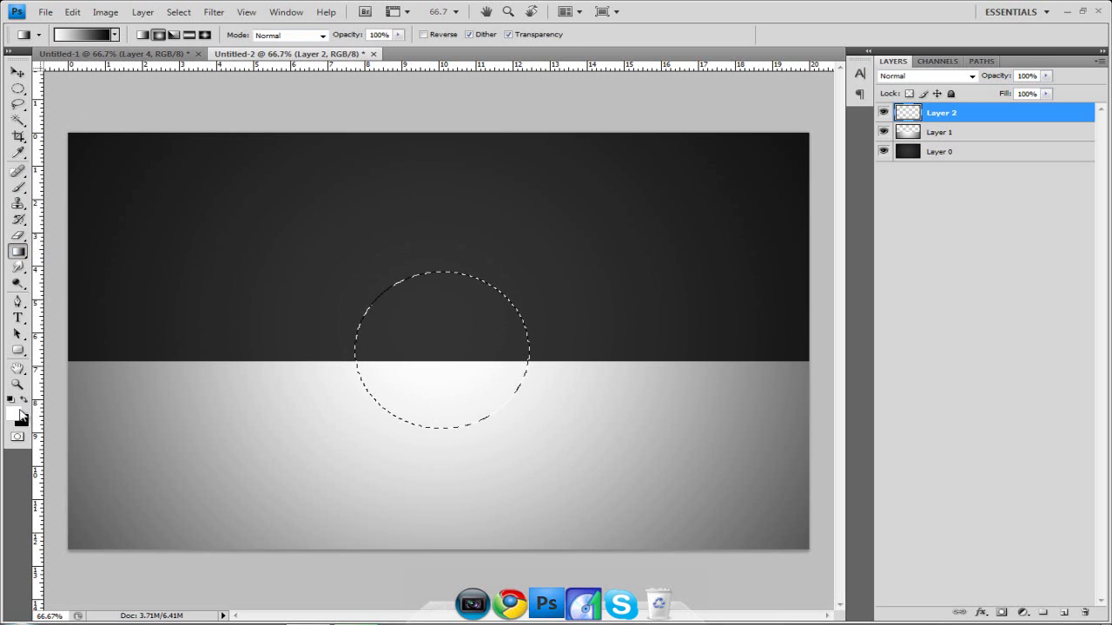
Step: Set foreground to pure red and drag a radial red-to-black gradient from the circle's centre
{"action": "left_click", "coordinate": [19, 415]}
{"action": "left_click", "coordinate": [545, 221]}
{"action": "left_click", "coordinate": [683, 213]}
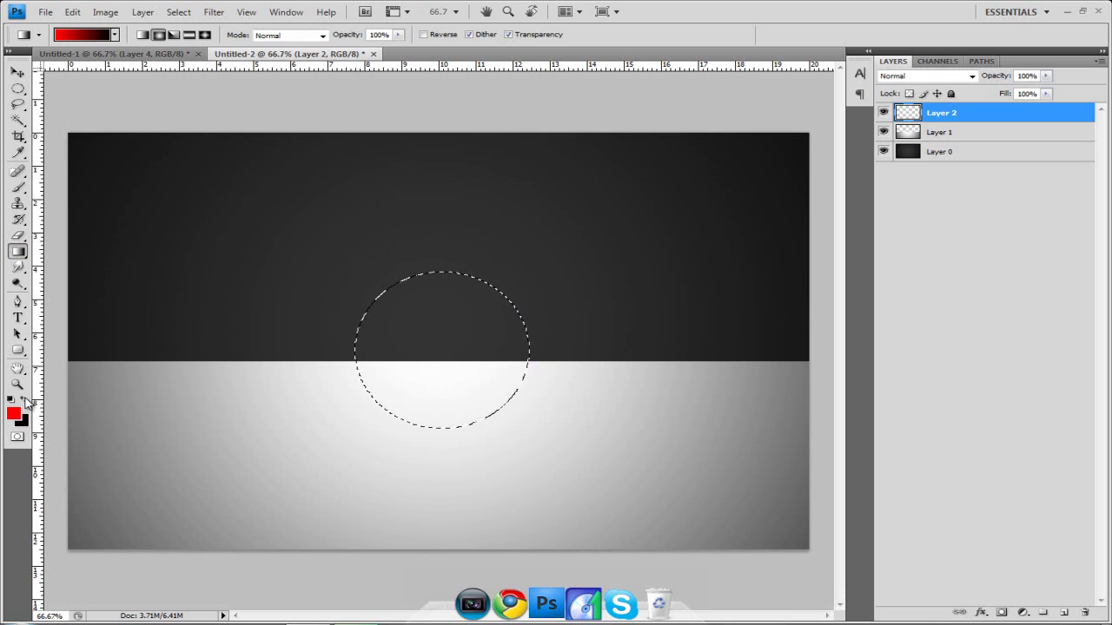
{"action": "left_click", "coordinate": [159, 41]}
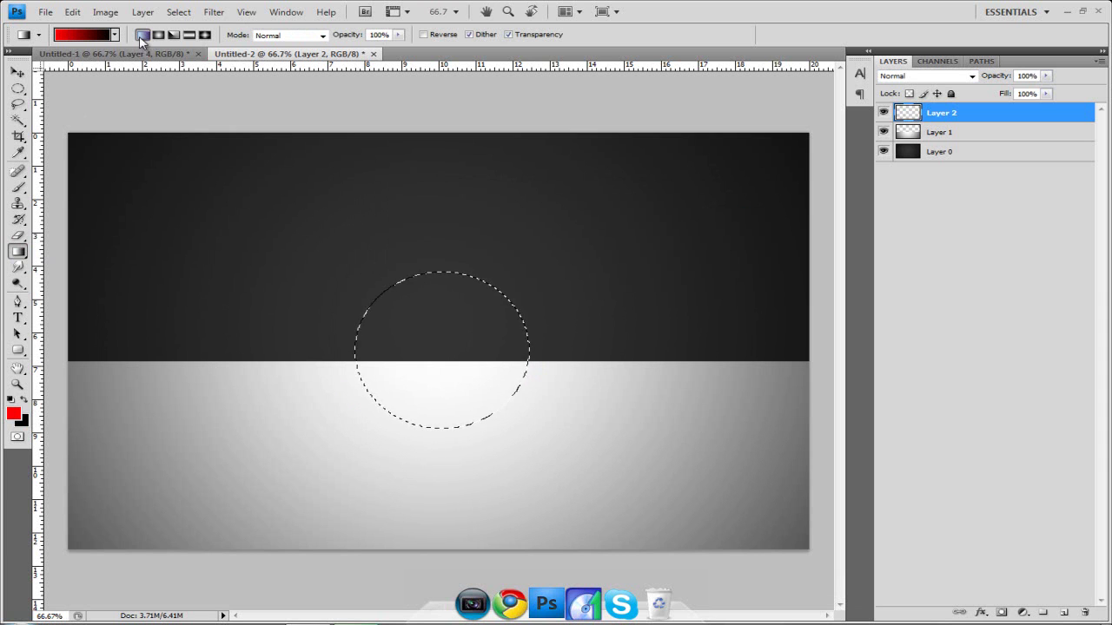
{"action": "left_click", "coordinate": [115, 35]}
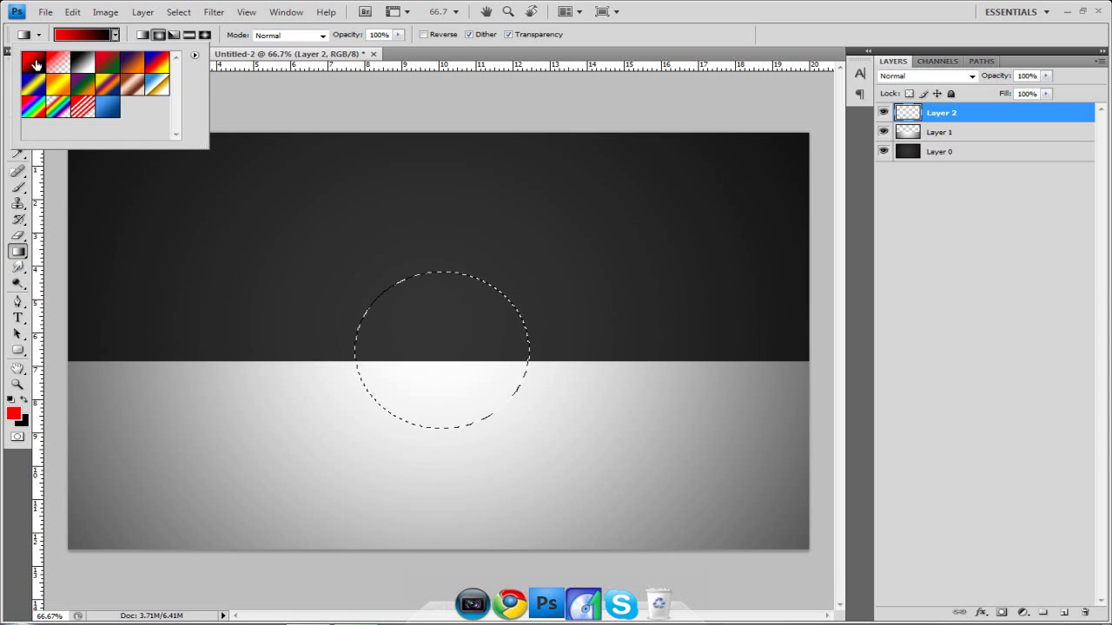
{"action": "left_click", "coordinate": [438, 350]}
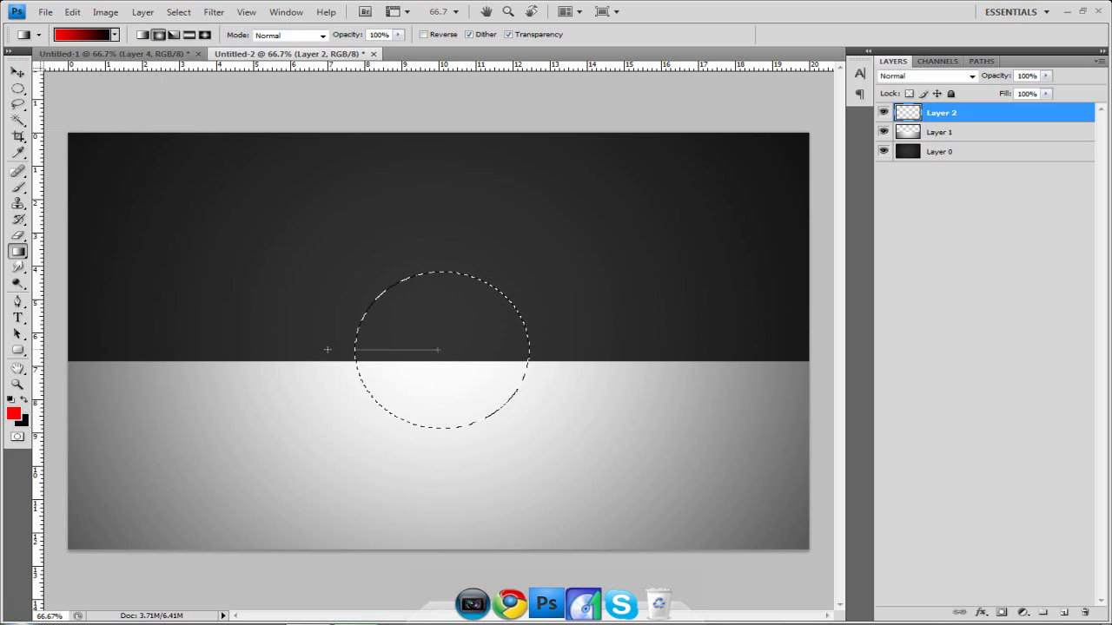
{"action": "left_click_drag", "start_coordinate": [317, 350], "coordinate": [318, 349]}
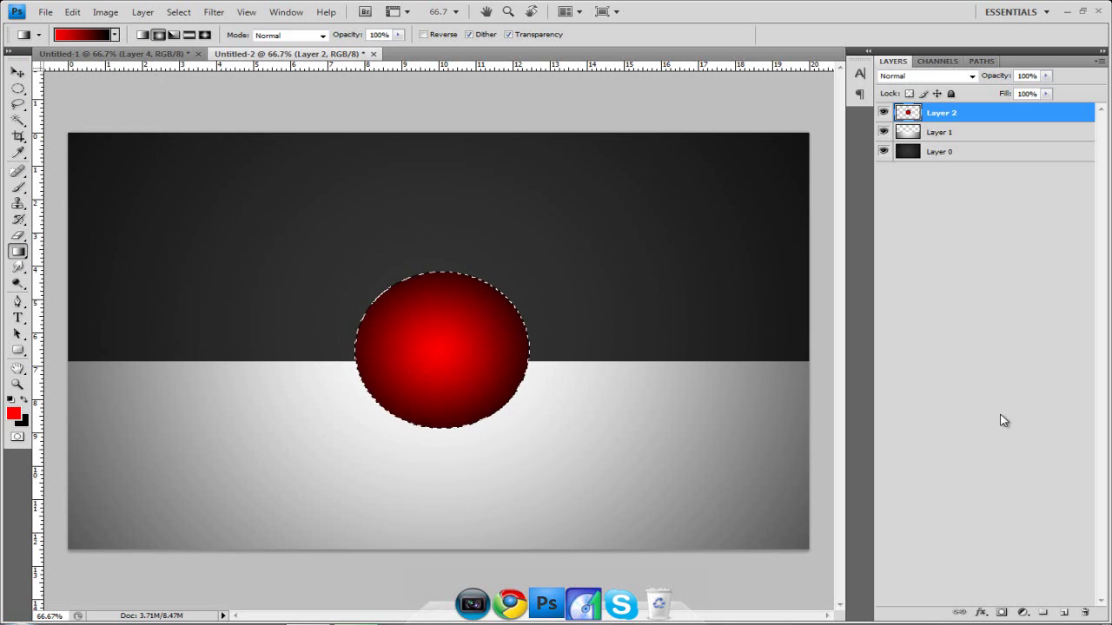
Step: Add Layer 3 and set the foreground colour to light grey #CCCCCC
{"action": "left_click", "coordinate": [1062, 611]}
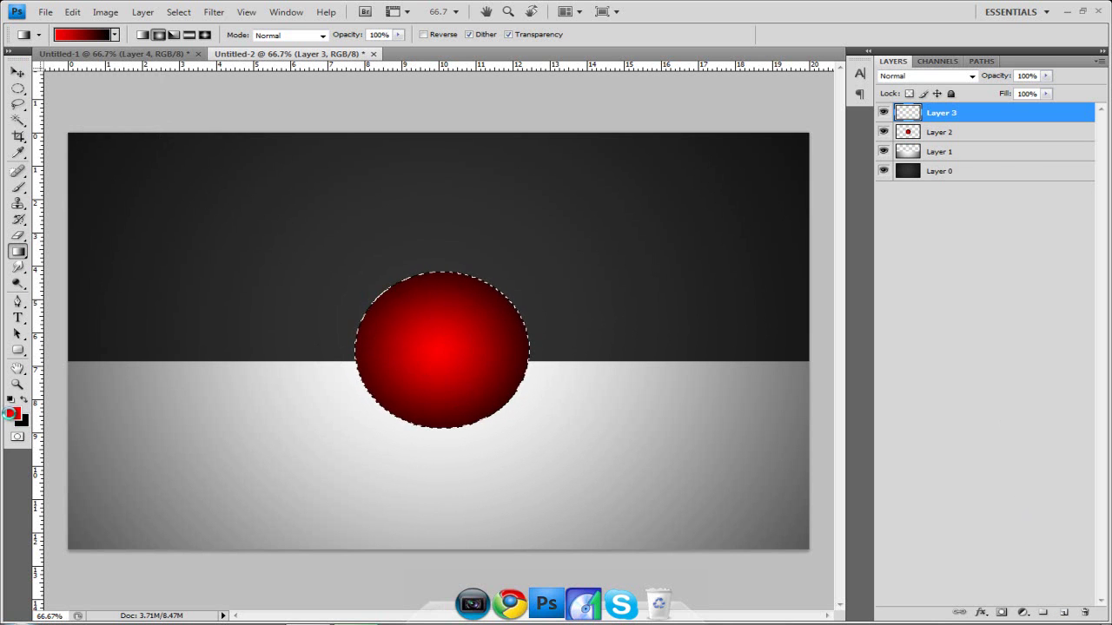
{"action": "left_click", "coordinate": [13, 414]}
{"action": "left_click_drag", "start_coordinate": [441, 295], "coordinate": [232, 174]}
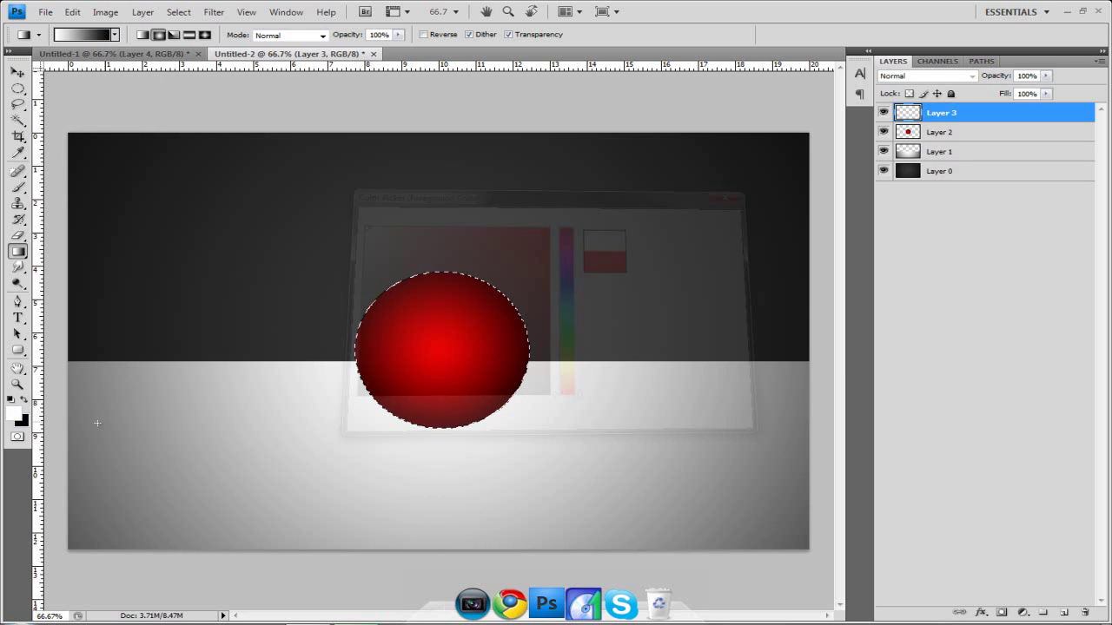
{"action": "left_click", "coordinate": [12, 399]}
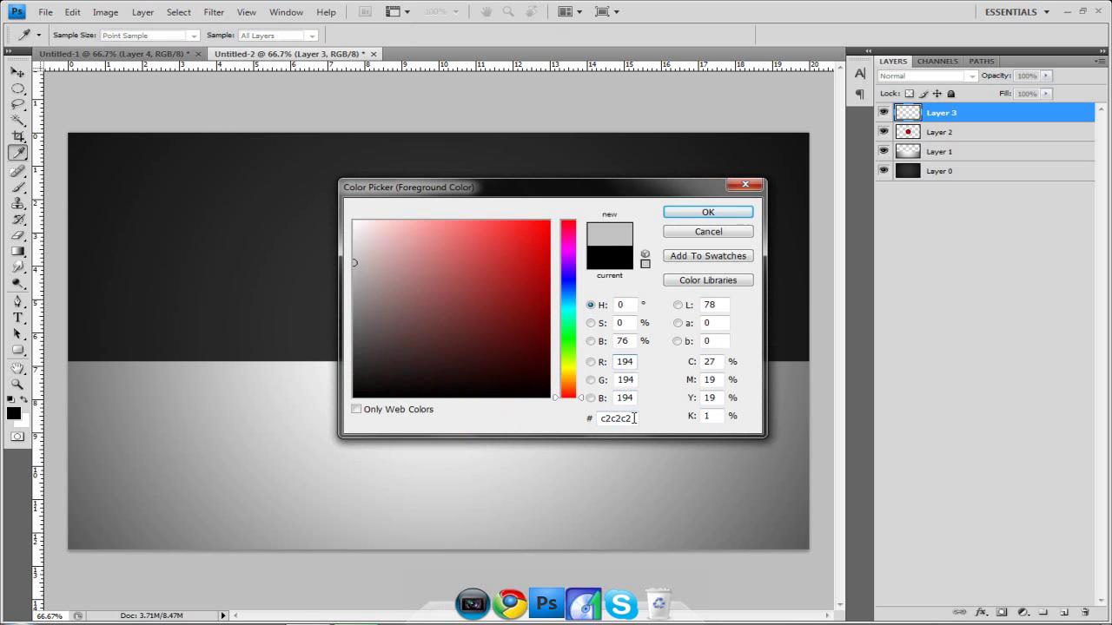
{"action": "left_click", "coordinate": [630, 418]}
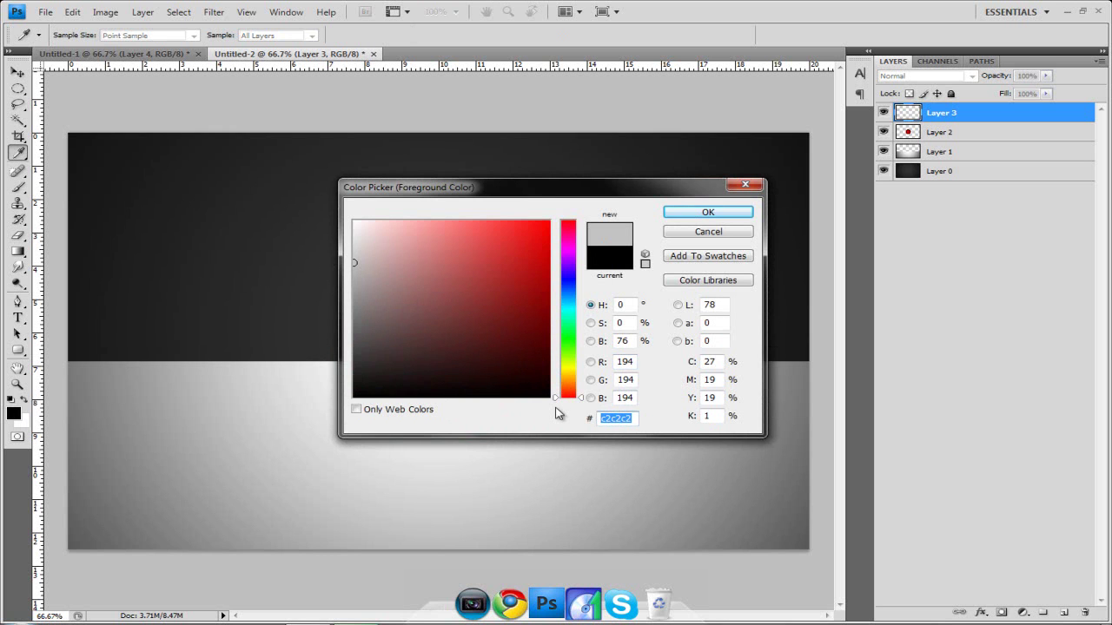
{"action": "type", "text": "CCCCCC"}
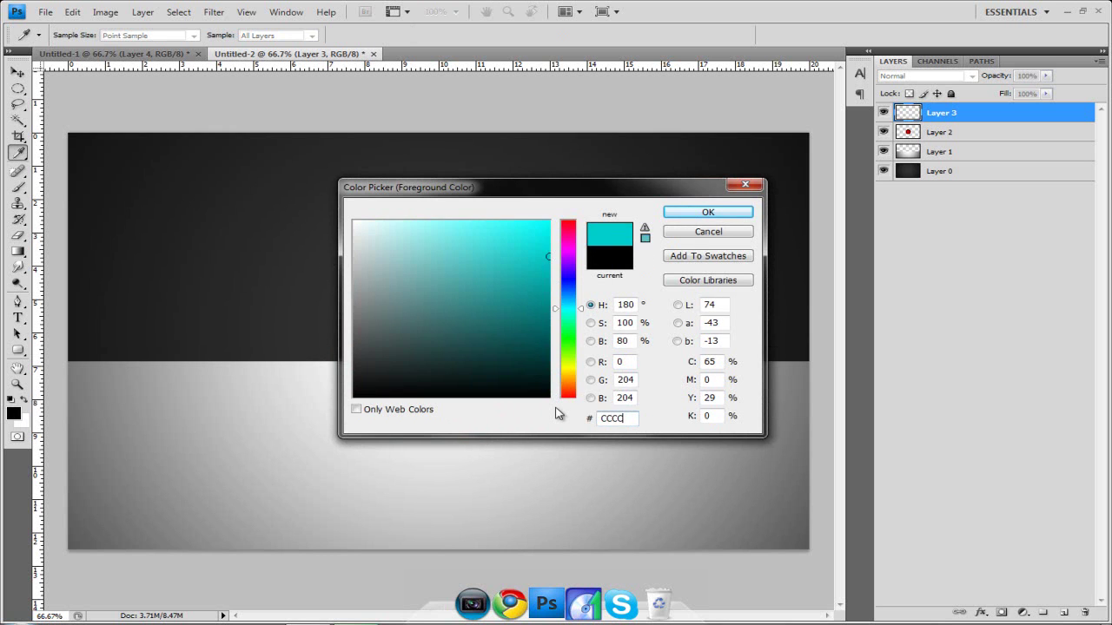
{"action": "left_click", "coordinate": [708, 212]}
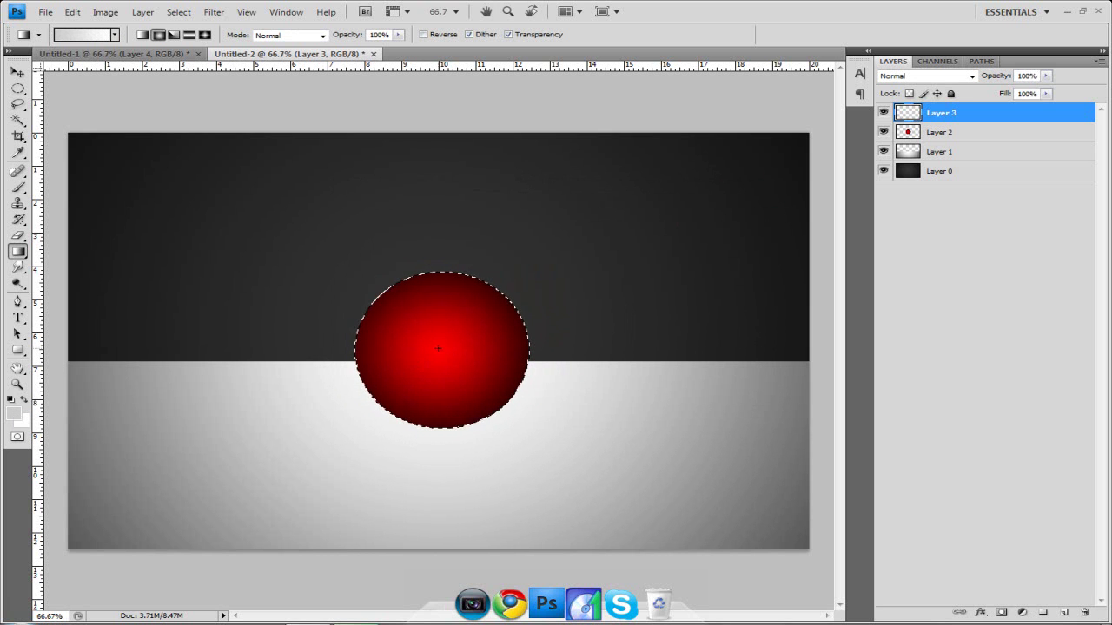
Step: Fill the circle with a pale grey radial gradient, deselect, and check it against the ball
{"action": "left_click_drag", "start_coordinate": [439, 347], "coordinate": [317, 347]}
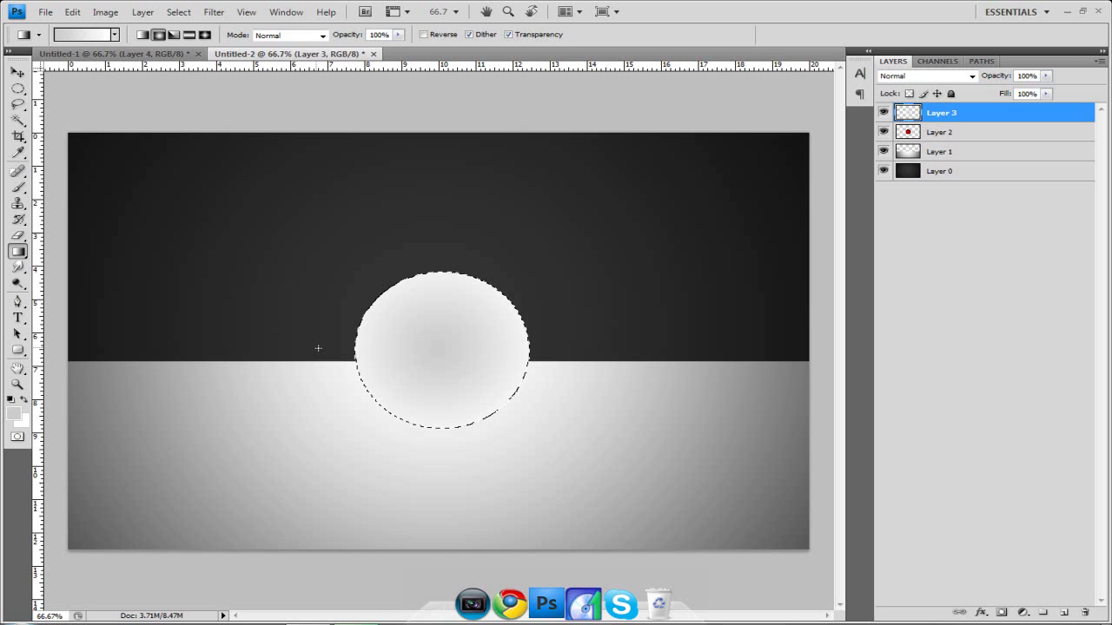
{"action": "left_click", "coordinate": [19, 90]}
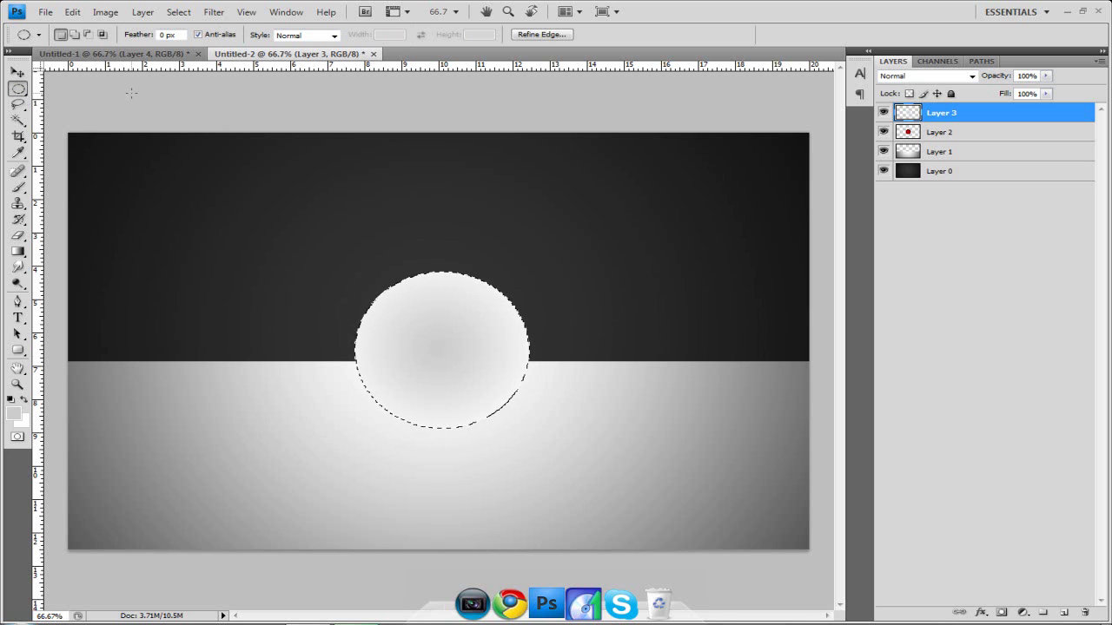
{"action": "key", "text": "ctrl+d"}
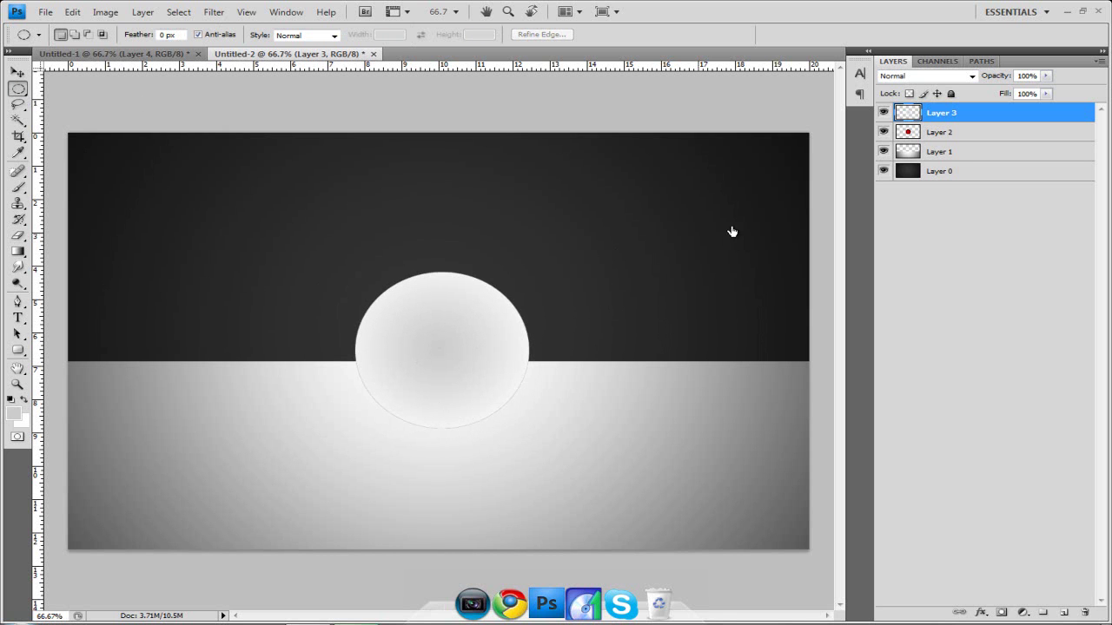
{"action": "left_click", "coordinate": [884, 113]}
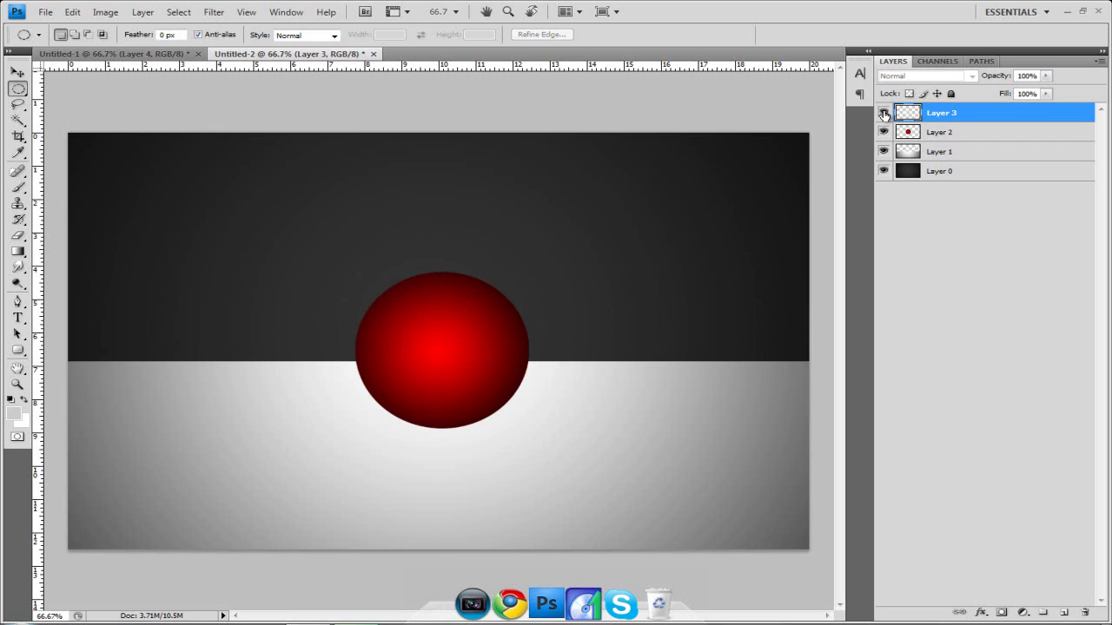
{"action": "left_click", "coordinate": [883, 113]}
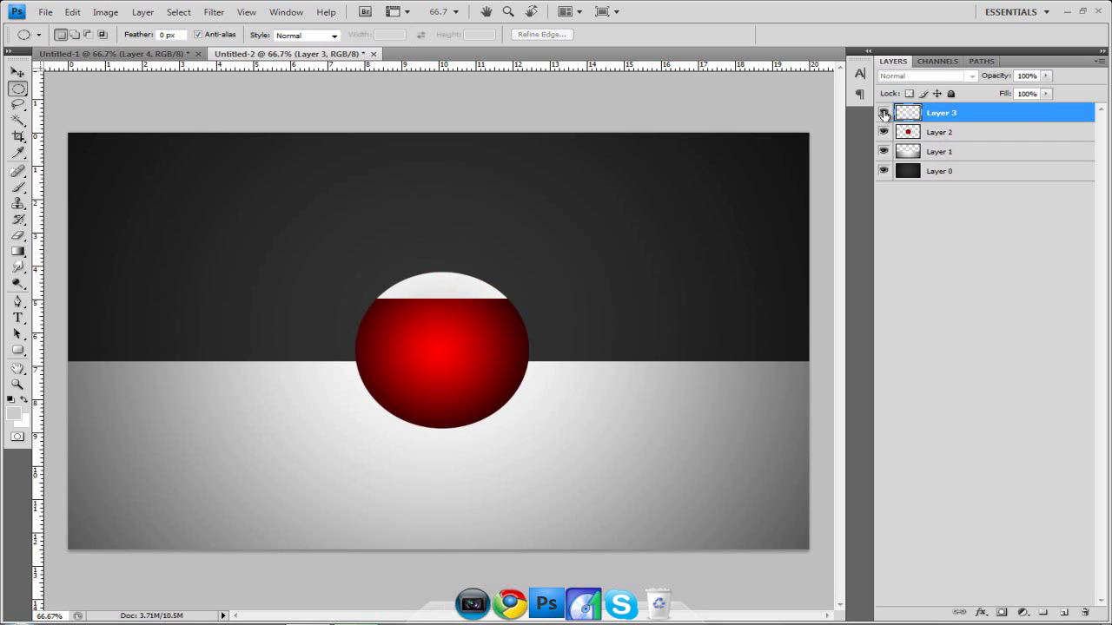
Step: Set up the Eraser with a 200 px soft round brush
{"action": "left_click", "coordinate": [18, 236]}
{"action": "left_click", "coordinate": [105, 34]}
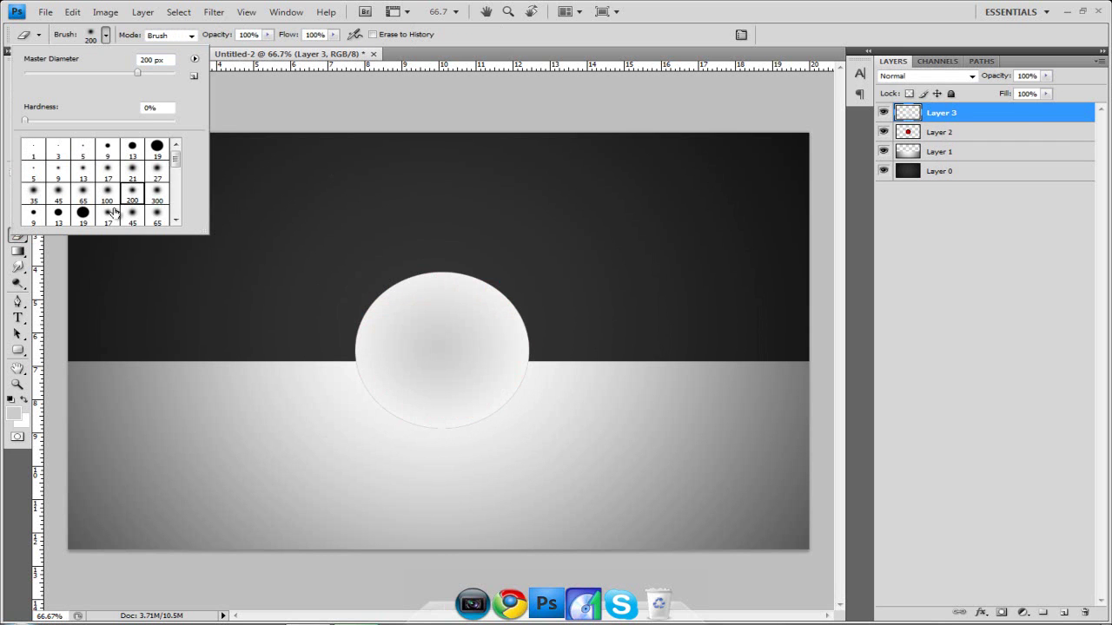
{"action": "left_click", "coordinate": [108, 193]}
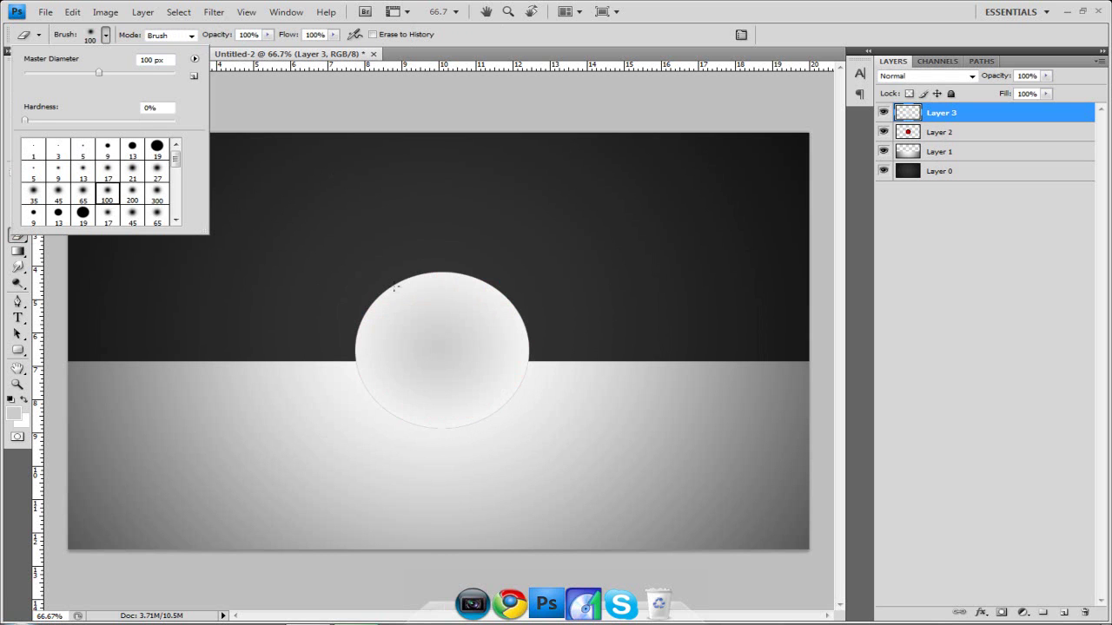
{"action": "left_click", "coordinate": [137, 199]}
{"action": "left_click", "coordinate": [451, 352]}
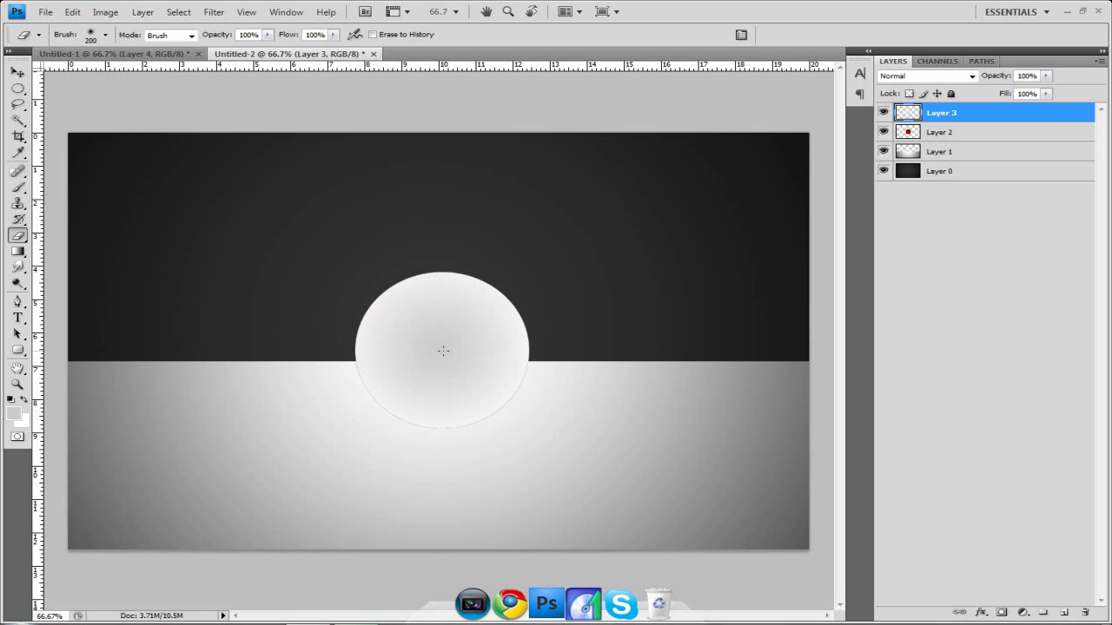
Step: Erase the grey disc's centre to reveal the red ball, undoing unwanted strokes
{"action": "left_click", "coordinate": [449, 353]}
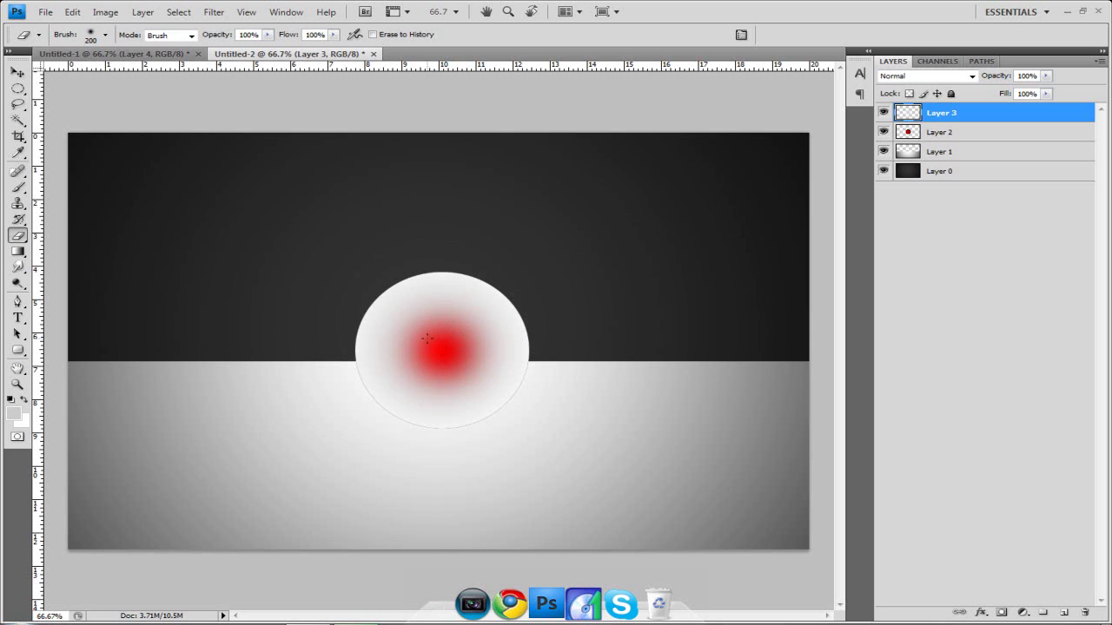
{"action": "mouse_move", "coordinate": [427, 339]}
{"action": "left_mouse_down"}
{"action": "mouse_move", "coordinate": [410, 322]}
{"action": "mouse_move", "coordinate": [471, 332]}
{"action": "mouse_move", "coordinate": [504, 352]}
{"action": "mouse_move", "coordinate": [473, 415]}
{"action": "mouse_move", "coordinate": [447, 419]}
{"action": "mouse_move", "coordinate": [419, 401]}
{"action": "left_mouse_up"}
{"action": "key", "text": "ctrl+z"}
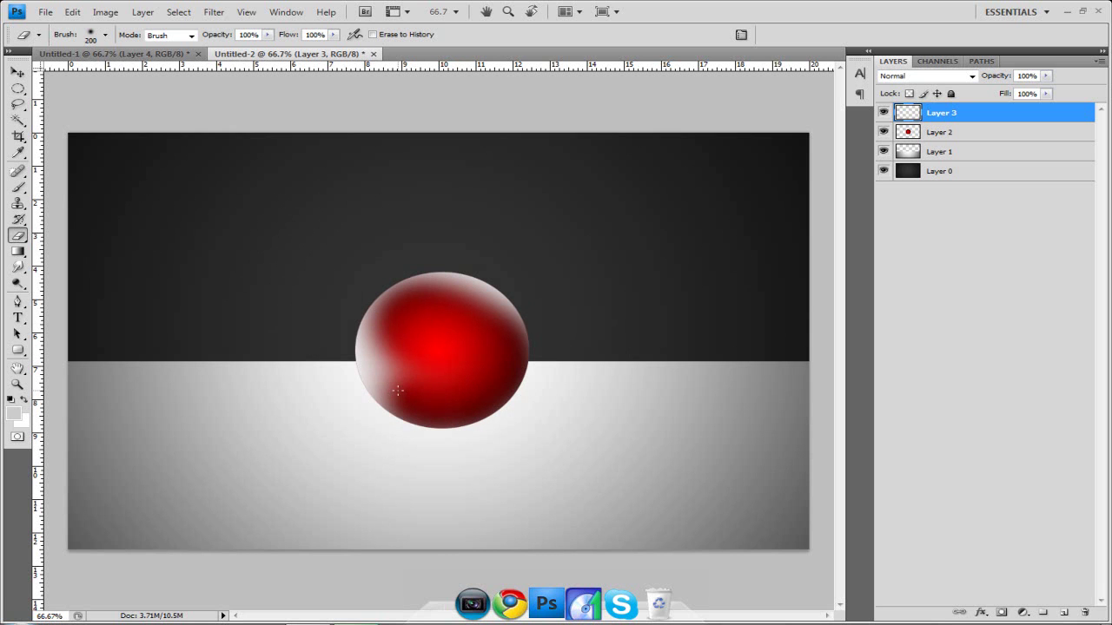
{"action": "mouse_move", "coordinate": [397, 391]}
{"action": "left_mouse_down"}
{"action": "mouse_move", "coordinate": [373, 344]}
{"action": "mouse_move", "coordinate": [401, 312]}
{"action": "mouse_move", "coordinate": [448, 310]}
{"action": "mouse_move", "coordinate": [479, 325]}
{"action": "mouse_move", "coordinate": [478, 356]}
{"action": "left_mouse_up"}
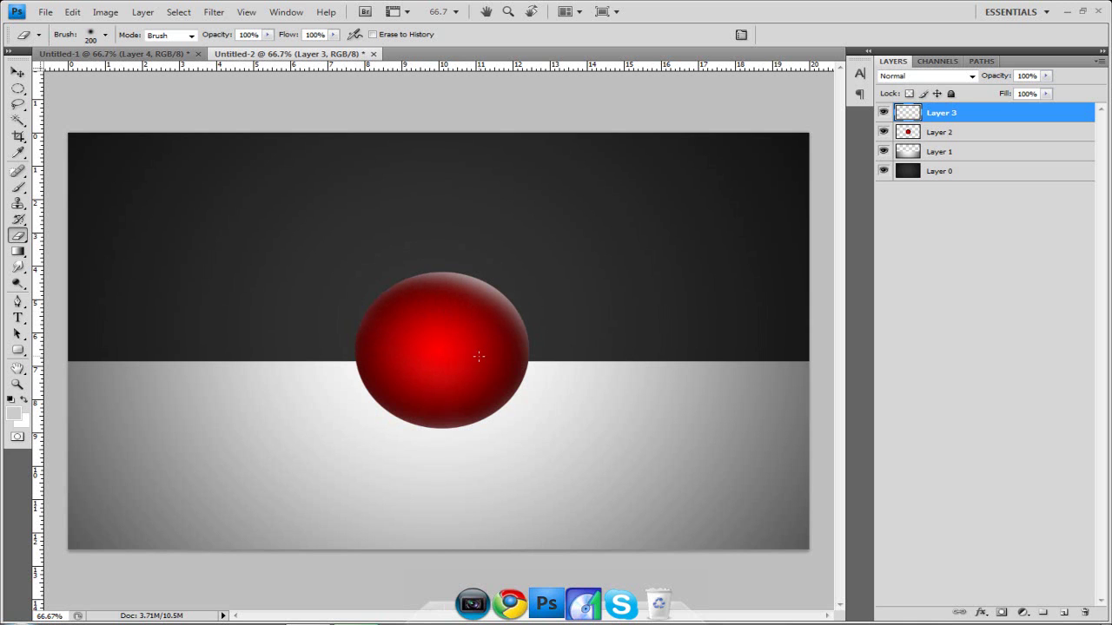
{"action": "key", "text": "ctrl+z"}
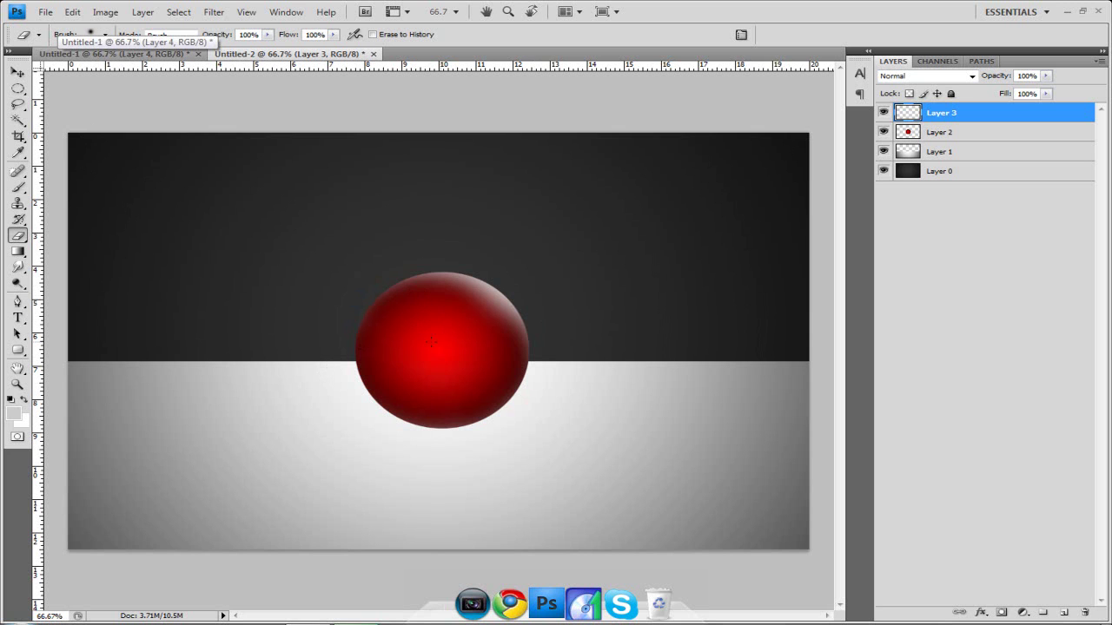
Step: Merge the red ball and grey sheen layers into a single Layer 3
{"action": "left_click", "coordinate": [986, 135], "text": "ctrl"}
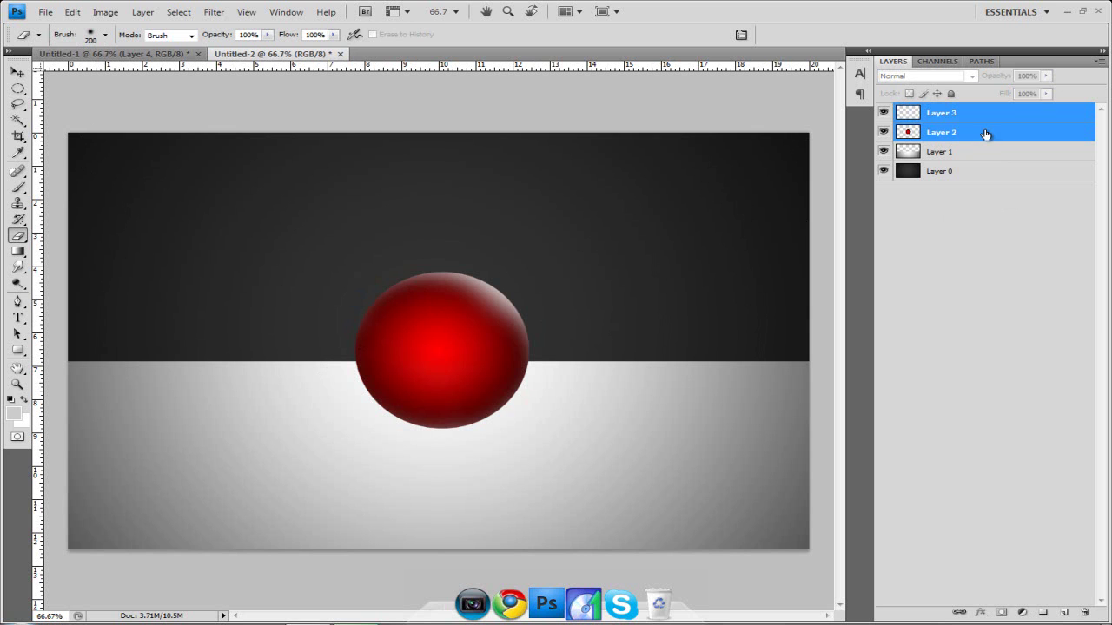
{"action": "key", "text": "ctrl+e"}
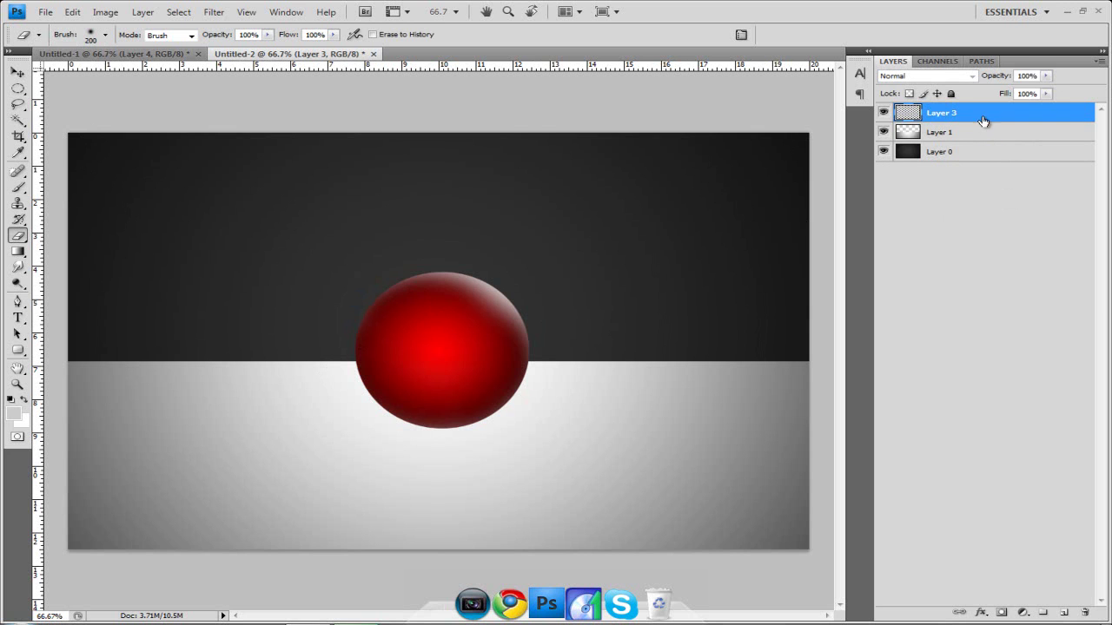
{"action": "left_click", "coordinate": [884, 113]}
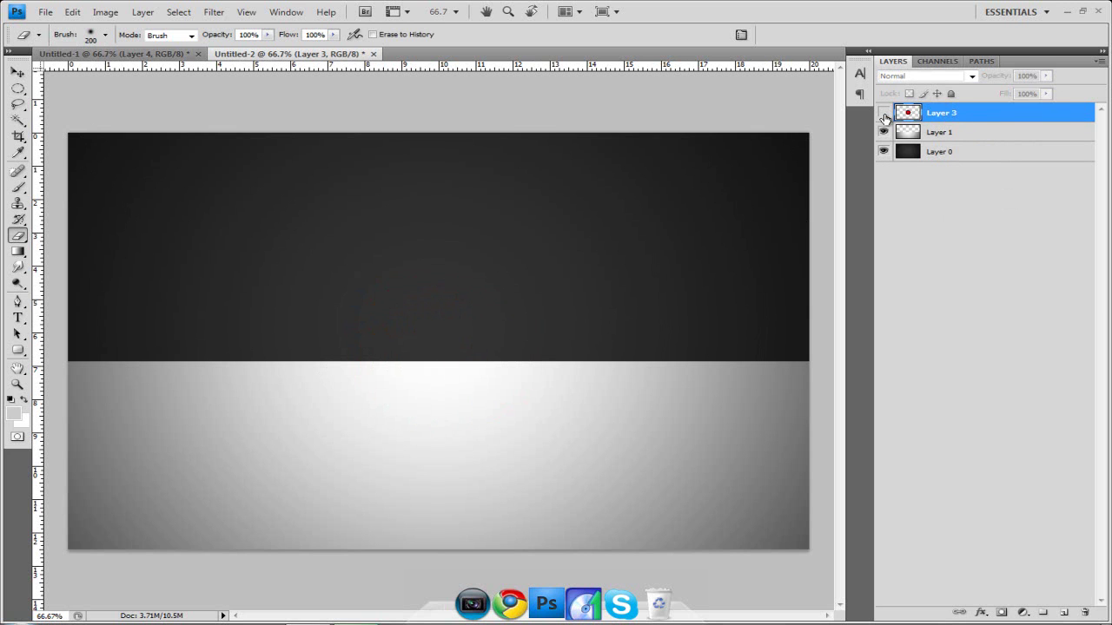
{"action": "left_click", "coordinate": [885, 112]}
{"action": "left_click", "coordinate": [966, 120]}
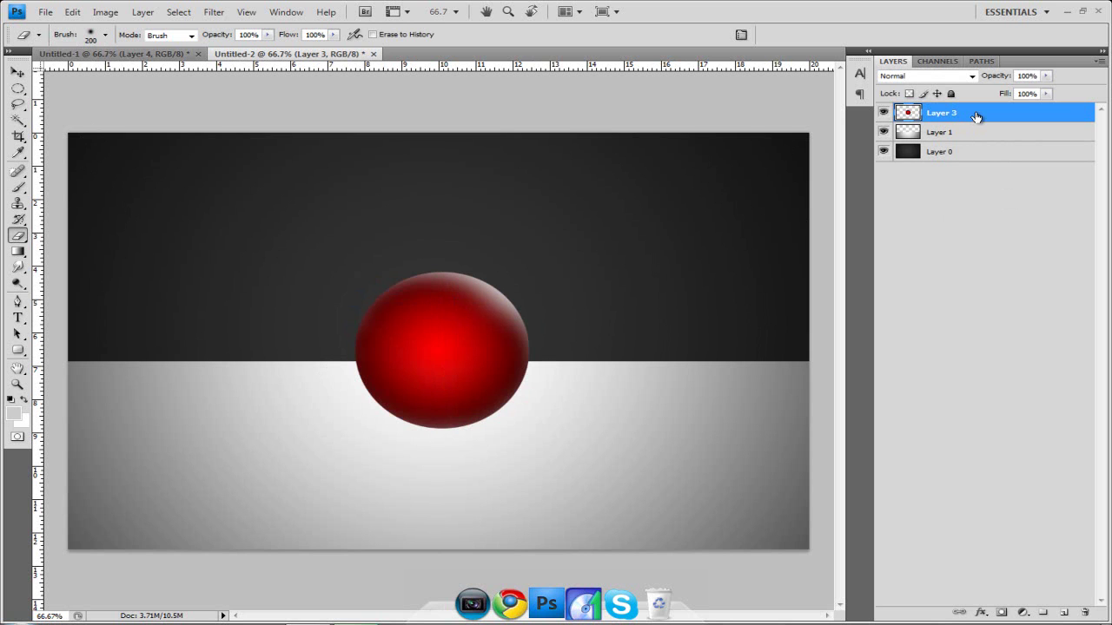
Step: Align the ball to the canvas's horizontal and vertical centres, then deselect
{"action": "left_click", "coordinate": [909, 154], "text": "ctrl"}
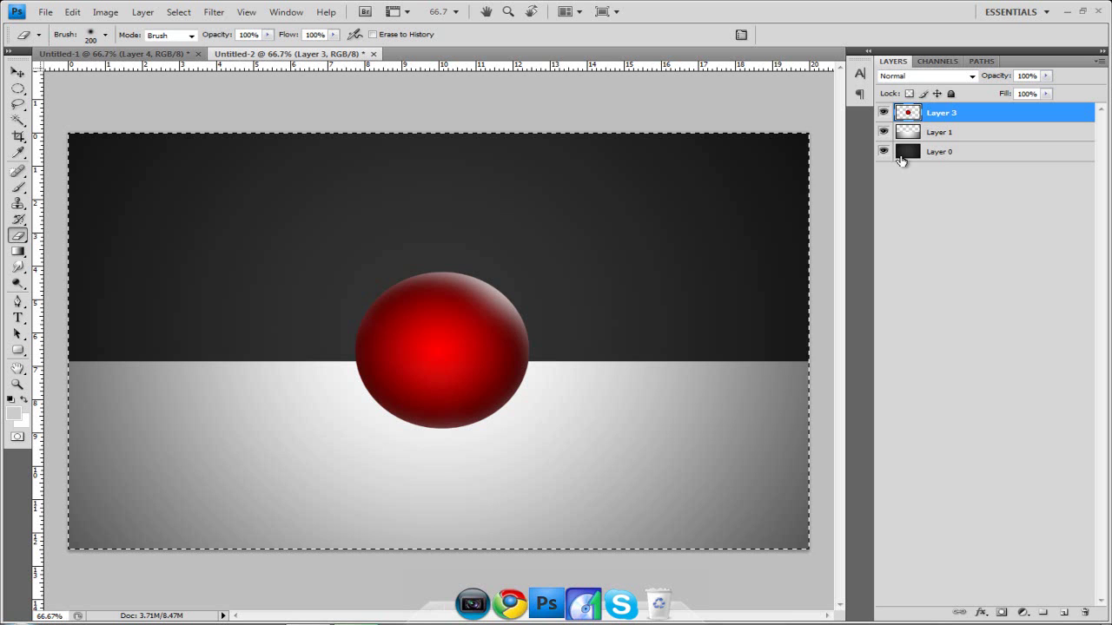
{"action": "left_click", "coordinate": [18, 71]}
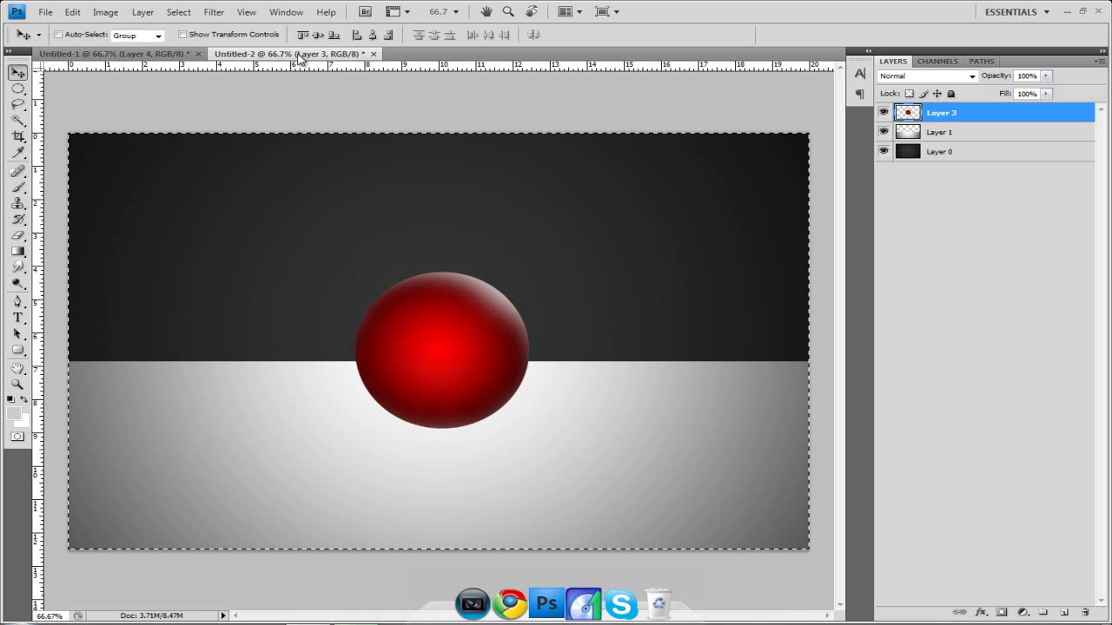
{"action": "left_click", "coordinate": [372, 35]}
{"action": "left_click", "coordinate": [318, 35]}
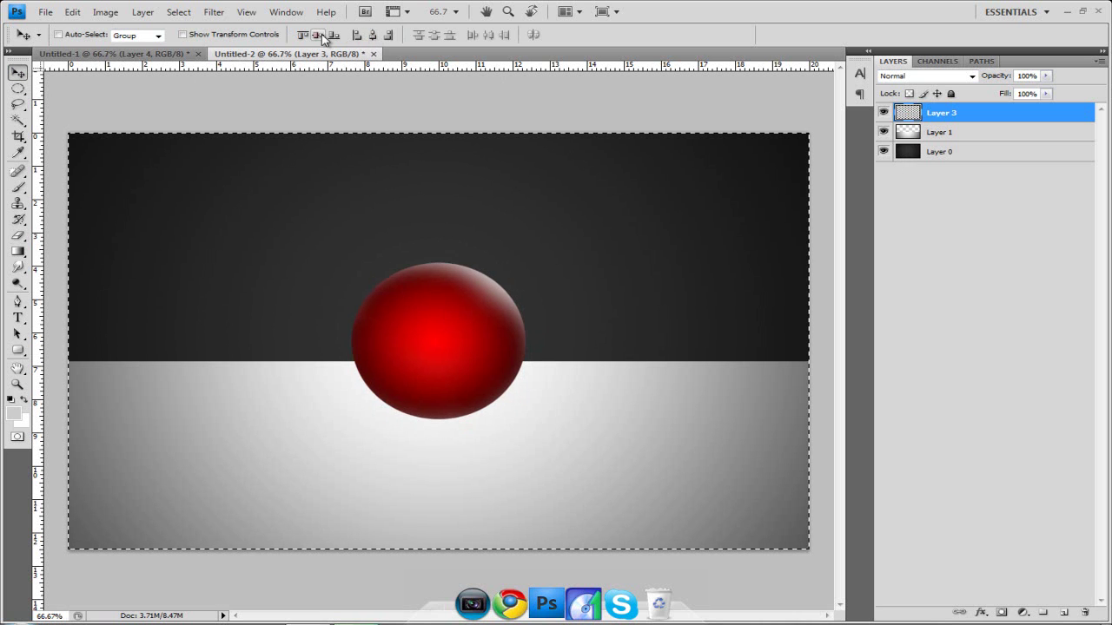
{"action": "left_click", "coordinate": [18, 89]}
{"action": "left_click", "coordinate": [275, 139]}
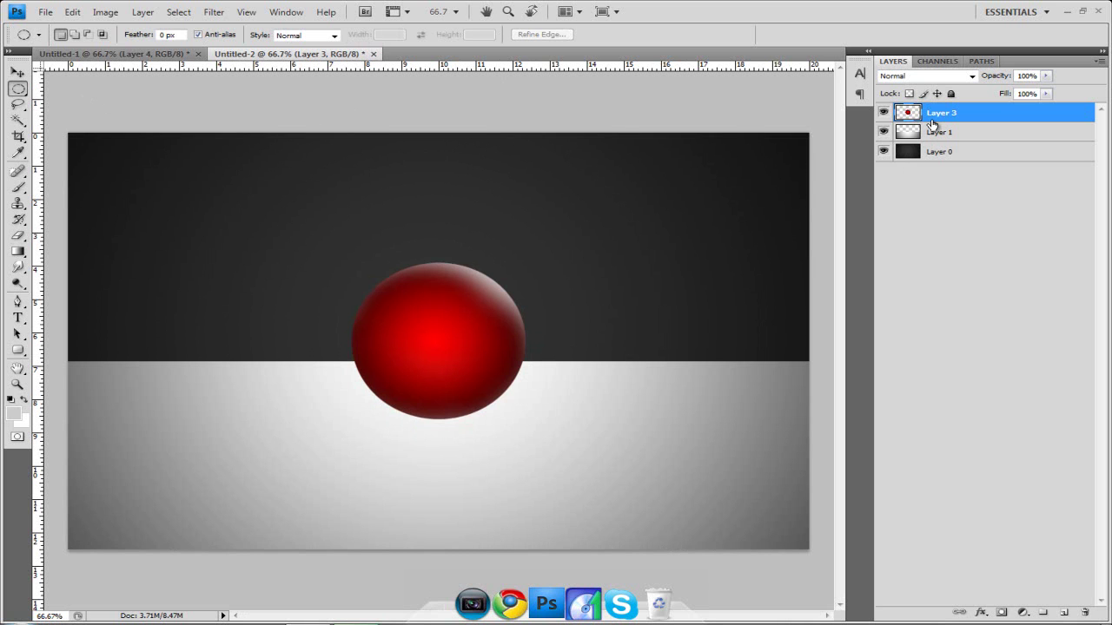
Step: Duplicate Layer 3 into Layer 3 copy
{"action": "key", "text": "ctrl+j"}
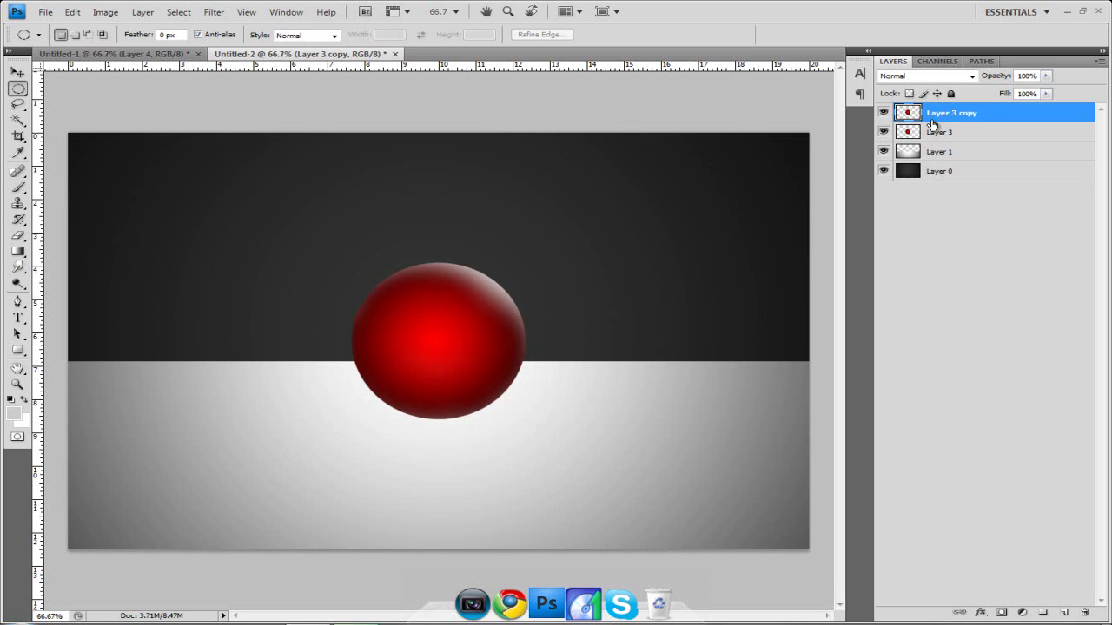
{"action": "left_click", "coordinate": [884, 132]}
{"action": "left_click", "coordinate": [885, 132]}
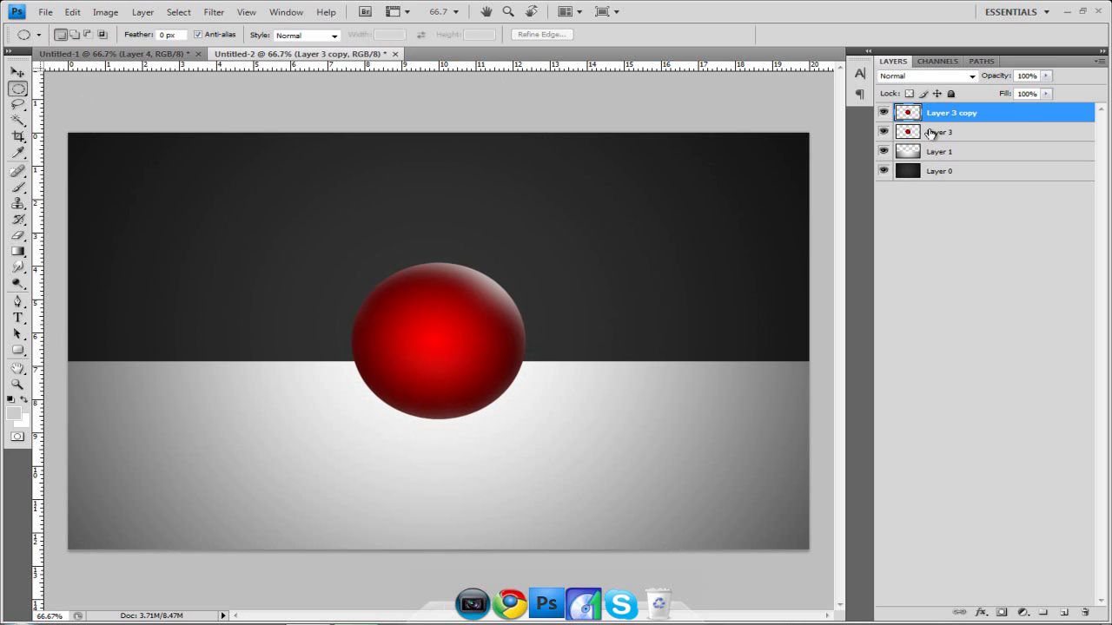
Step: Give Layer 3 copy a black Color Overlay style, making the ball solid black
{"action": "double_click", "coordinate": [1018, 121]}
{"action": "left_click", "coordinate": [106, 262]}
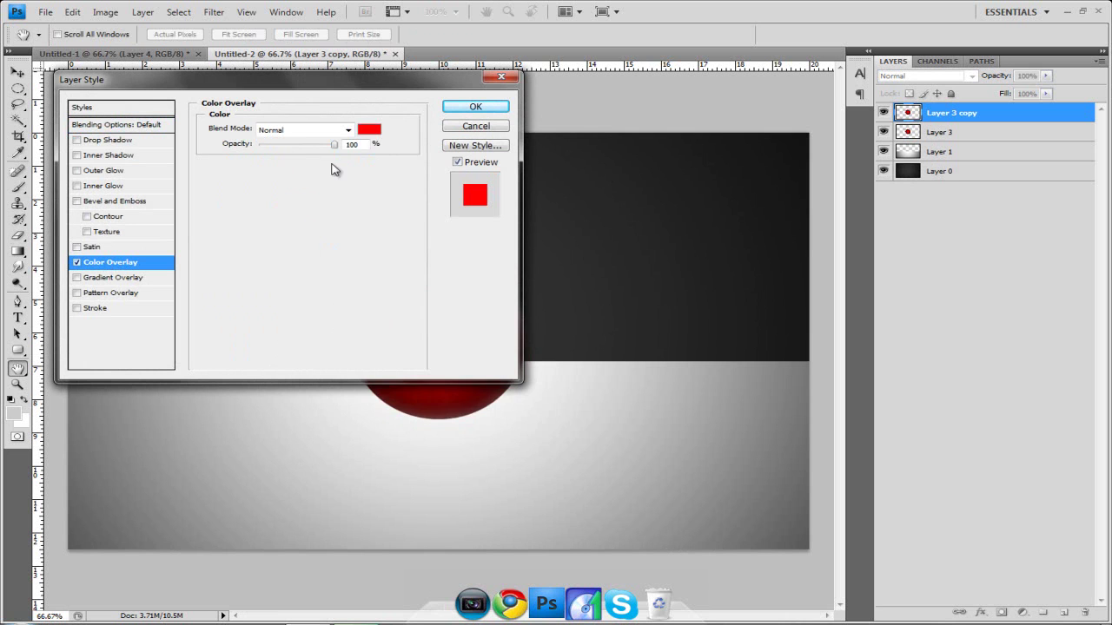
{"action": "left_click", "coordinate": [369, 129]}
{"action": "left_click_drag", "start_coordinate": [374, 378], "coordinate": [308, 400]}
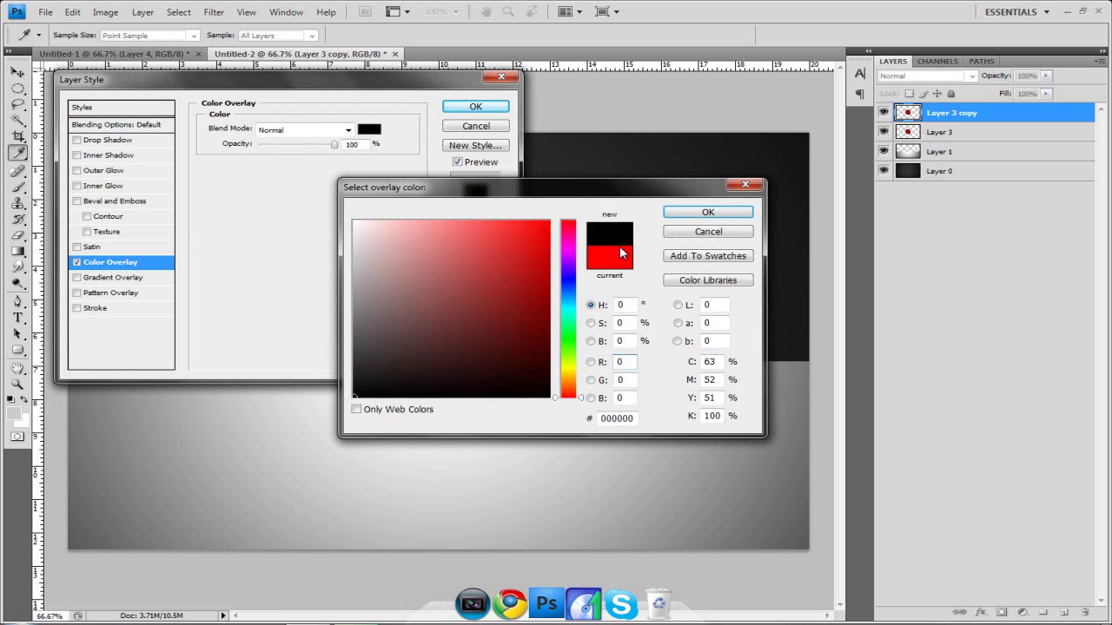
{"action": "left_click", "coordinate": [707, 212]}
{"action": "left_click", "coordinate": [465, 106]}
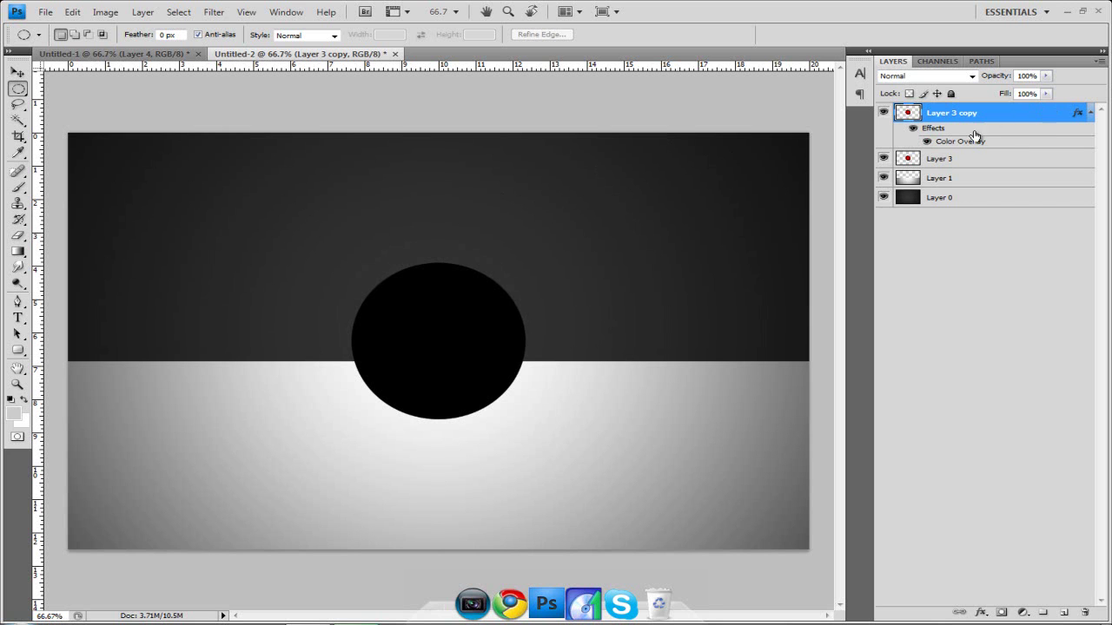
Step: Free-transform the black circle into a thin ellipse about 5.5% high and apply it
{"action": "key", "text": "ctrl+t"}
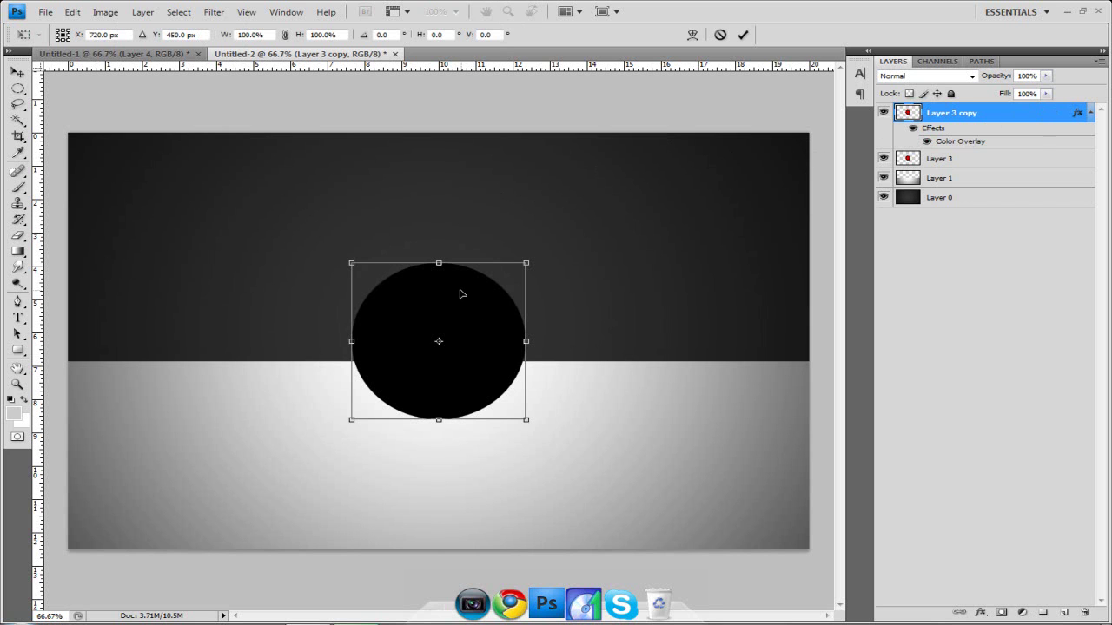
{"action": "left_click_drag", "start_coordinate": [439, 266], "coordinate": [439, 271]}
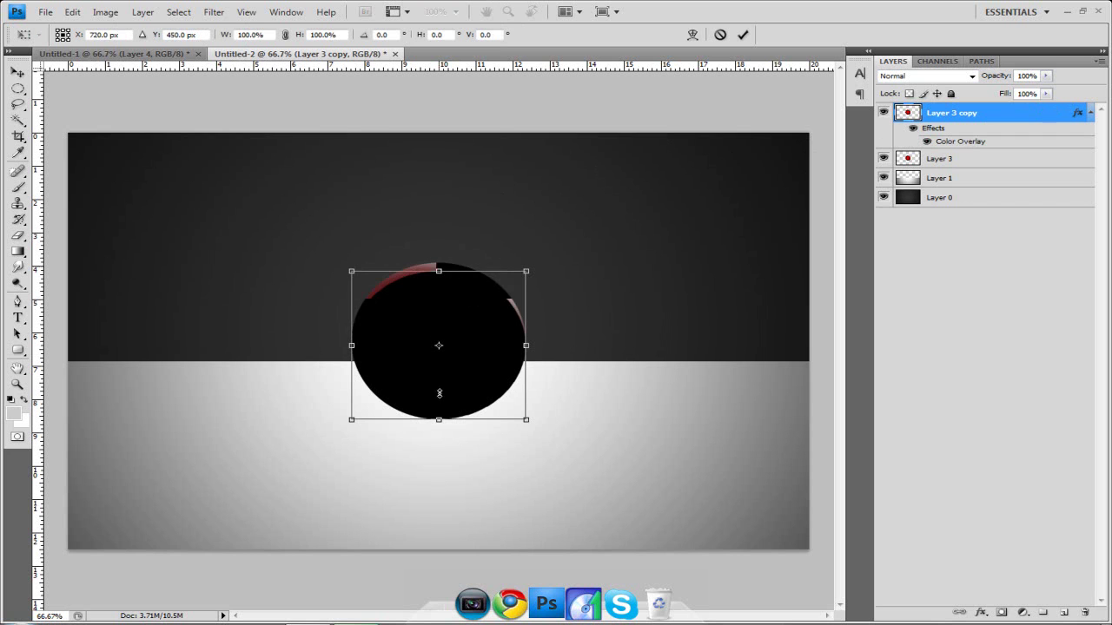
{"action": "left_click_drag", "start_coordinate": [439, 435], "coordinate": [439, 412]}
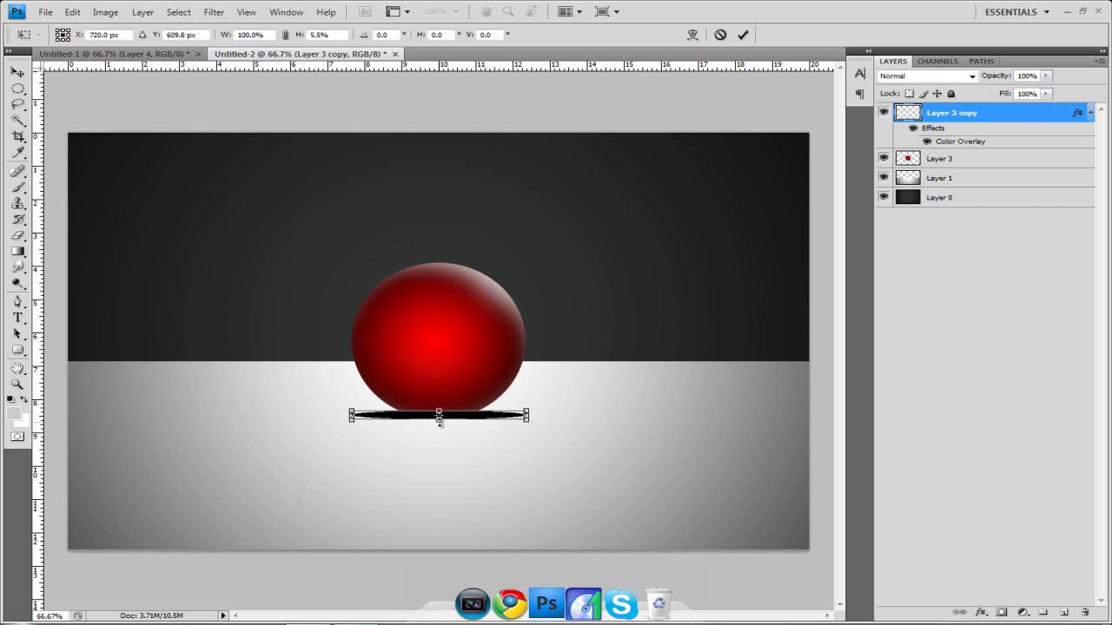
{"action": "mouse_move", "coordinate": [439, 414]}
{"action": "left_mouse_down"}
{"action": "mouse_move", "coordinate": [440, 399]}
{"action": "mouse_move", "coordinate": [441, 414]}
{"action": "left_mouse_up"}
{"action": "left_click_drag", "start_coordinate": [440, 416], "coordinate": [440, 412]}
{"action": "left_click", "coordinate": [18, 73]}
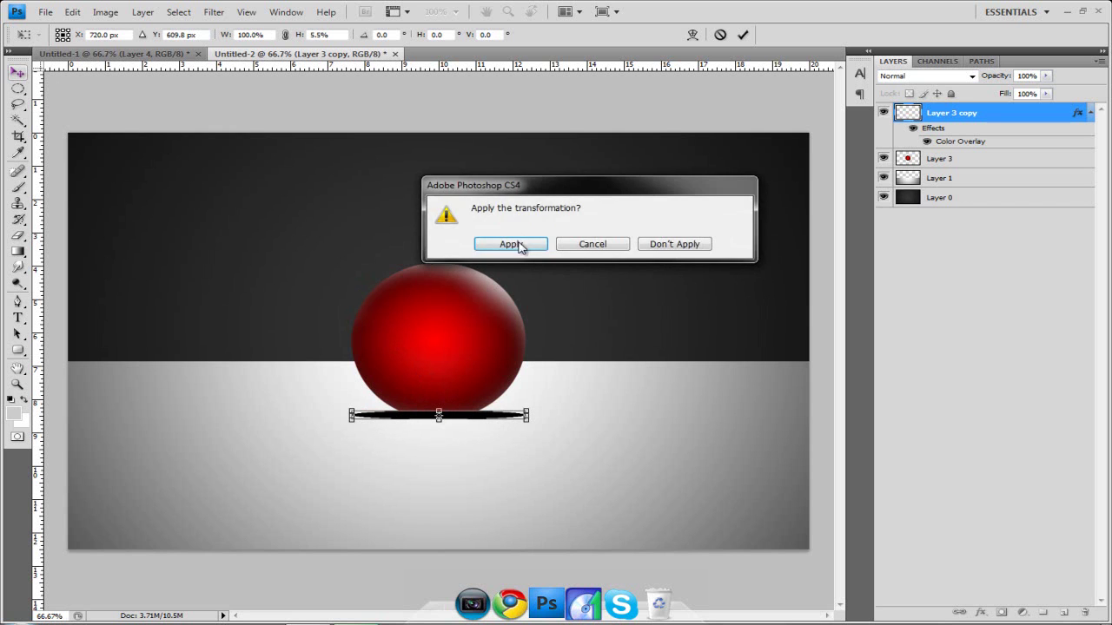
{"action": "left_click", "coordinate": [519, 245]}
Step: Apply a 5-pixel Gaussian Blur to the shadow, move Layer 3 copy below Layer 3, and nudge it down
{"action": "left_click", "coordinate": [214, 11]}
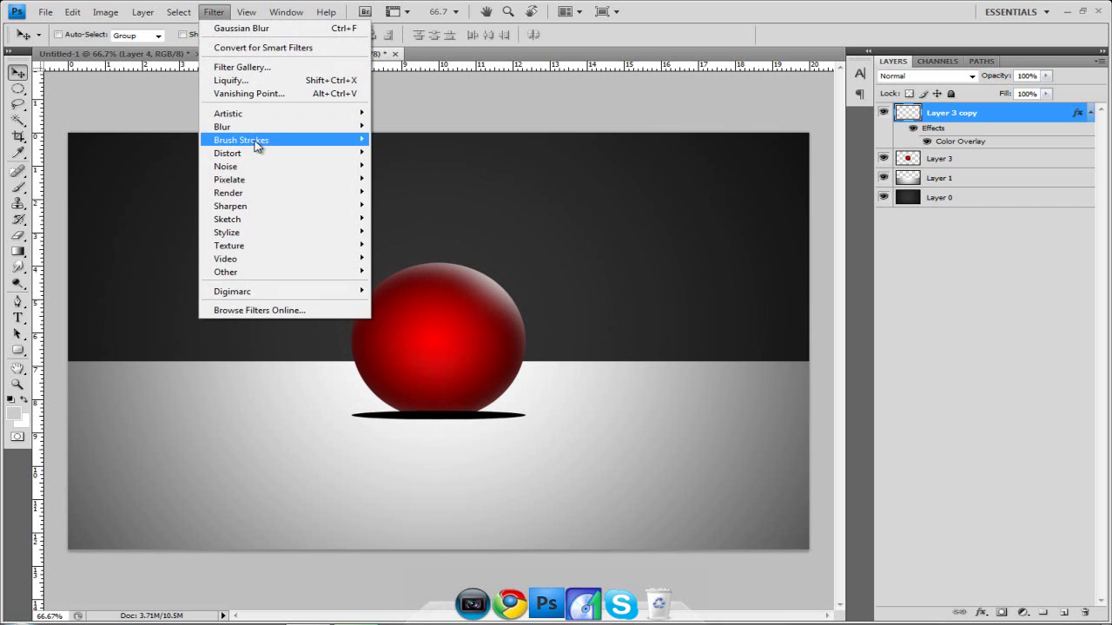
{"action": "mouse_move", "coordinate": [250, 127]}
{"action": "left_click", "coordinate": [405, 181]}
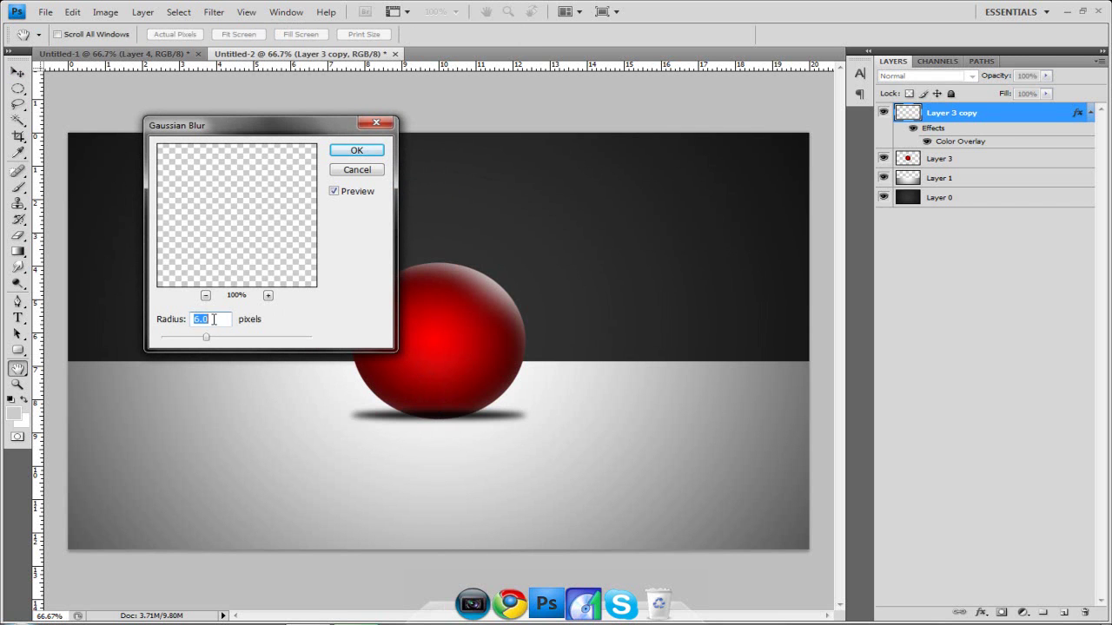
{"action": "type", "text": "3"}
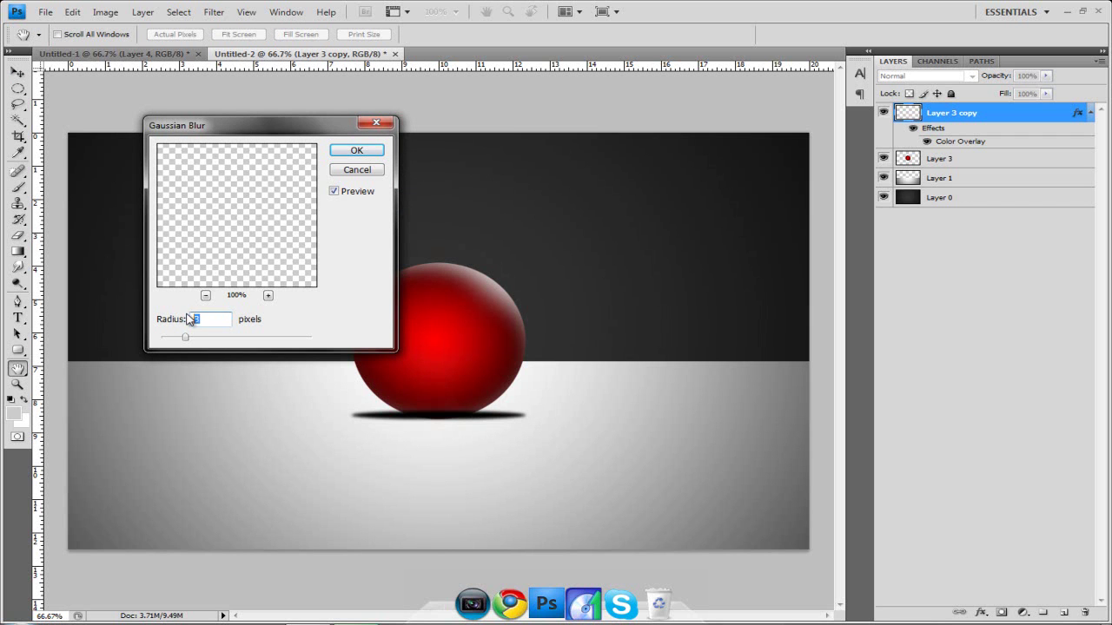
{"action": "type", "text": "8"}
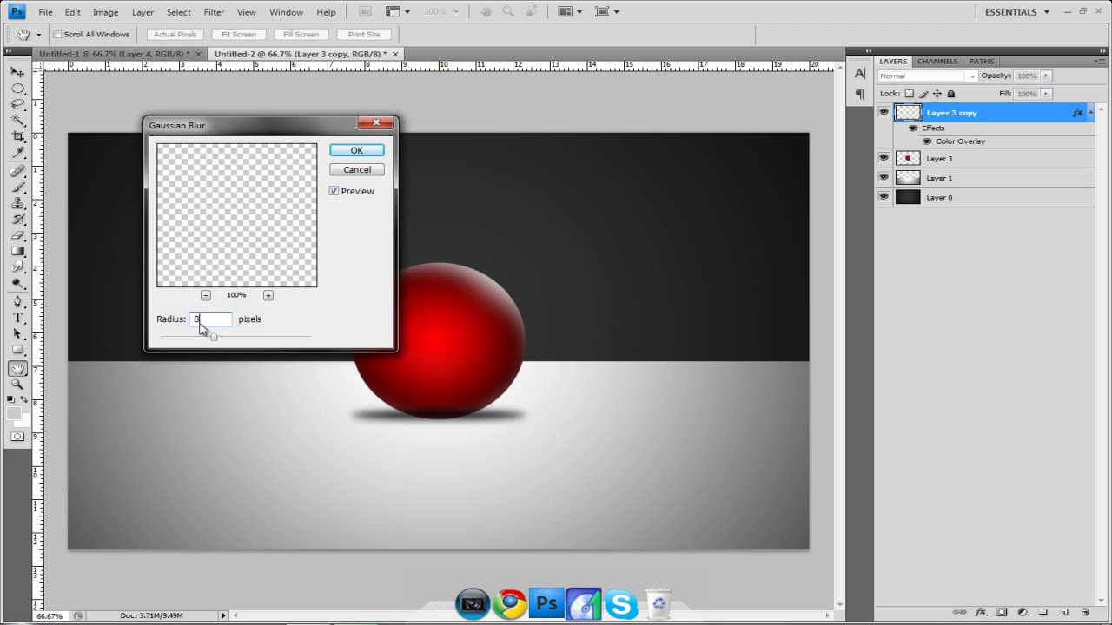
{"action": "left_click", "coordinate": [185, 320]}
{"action": "type", "text": "5"}
{"action": "left_click", "coordinate": [354, 150]}
{"action": "left_click_drag", "start_coordinate": [974, 114], "coordinate": [977, 172]}
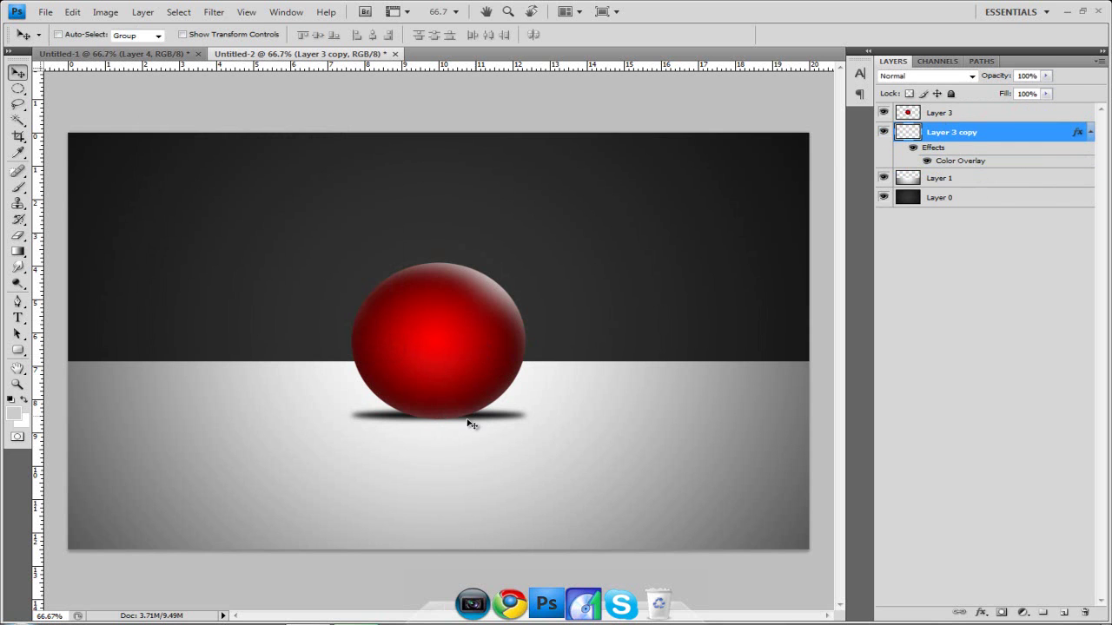
{"action": "key", "text": "Down"}
{"action": "key", "text": "Down"}
{"action": "key", "text": "Down"}
{"action": "key", "text": "Down"}
{"action": "key", "text": "Down"}
{"action": "key", "text": "Down"}
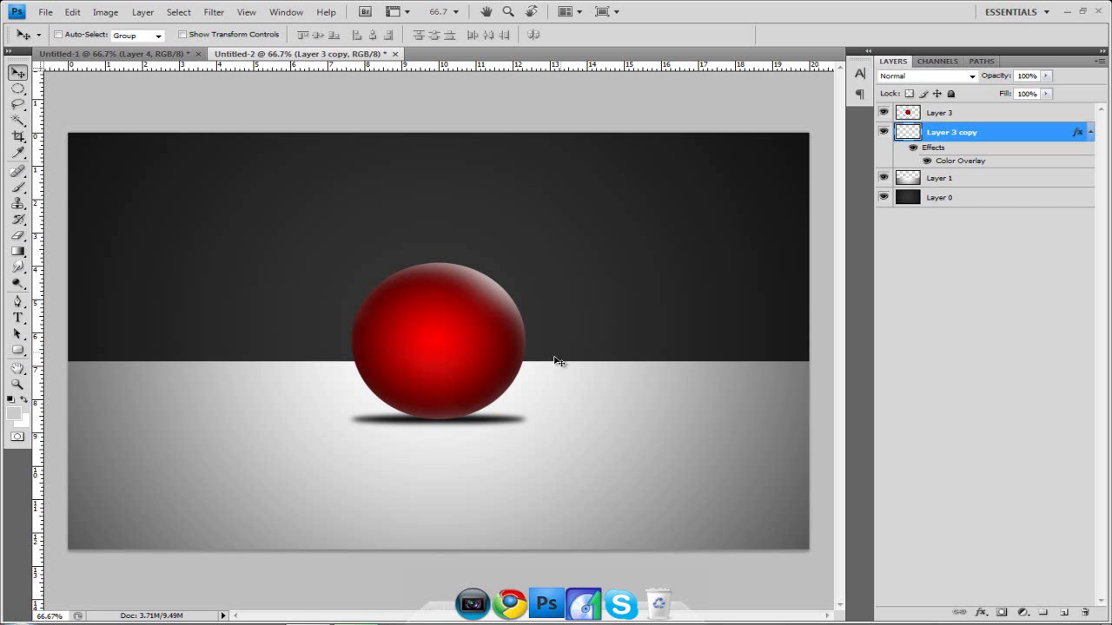
Step: Apply a 105mm Prime Lens Flare at 100% brightness to Layer 0, centred top-right
{"action": "left_click", "coordinate": [970, 202]}
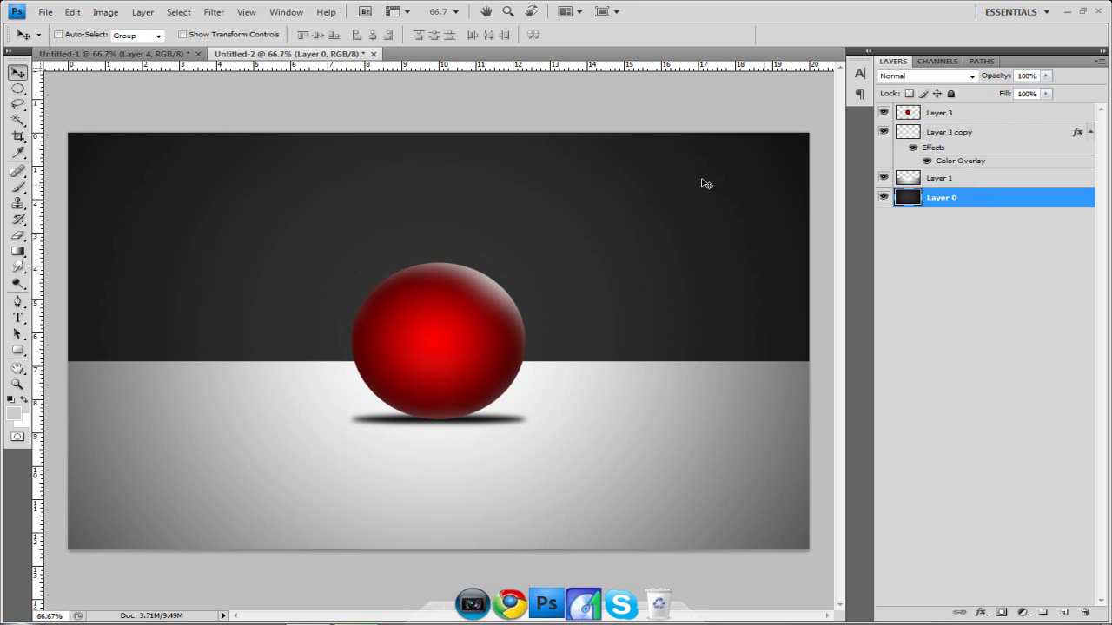
{"action": "left_click", "coordinate": [884, 197]}
{"action": "left_click", "coordinate": [884, 197]}
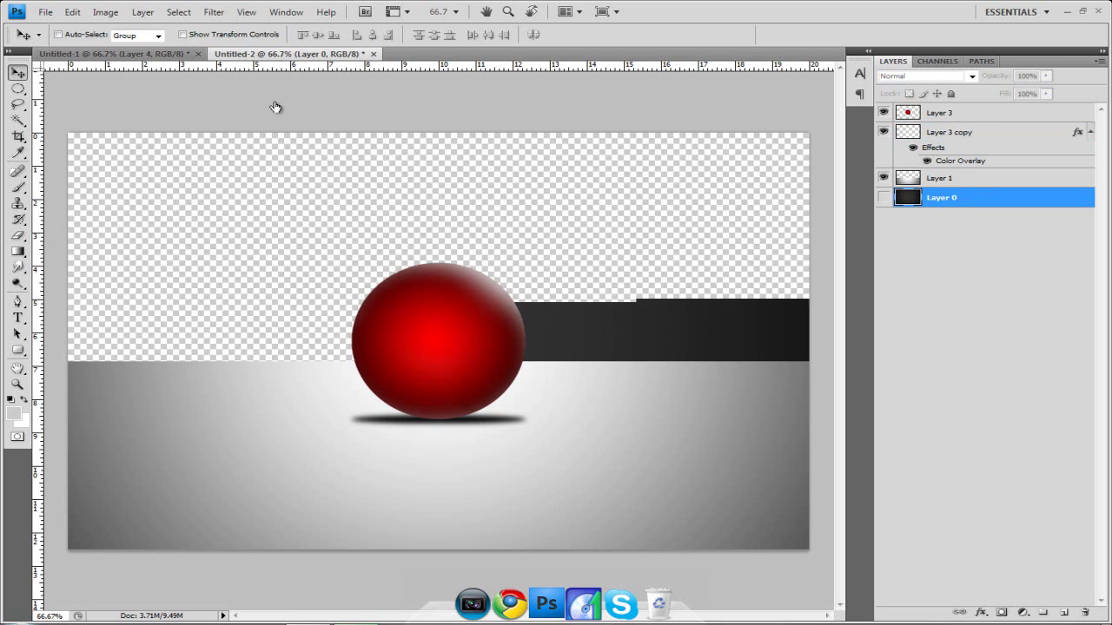
{"action": "left_click", "coordinate": [214, 13]}
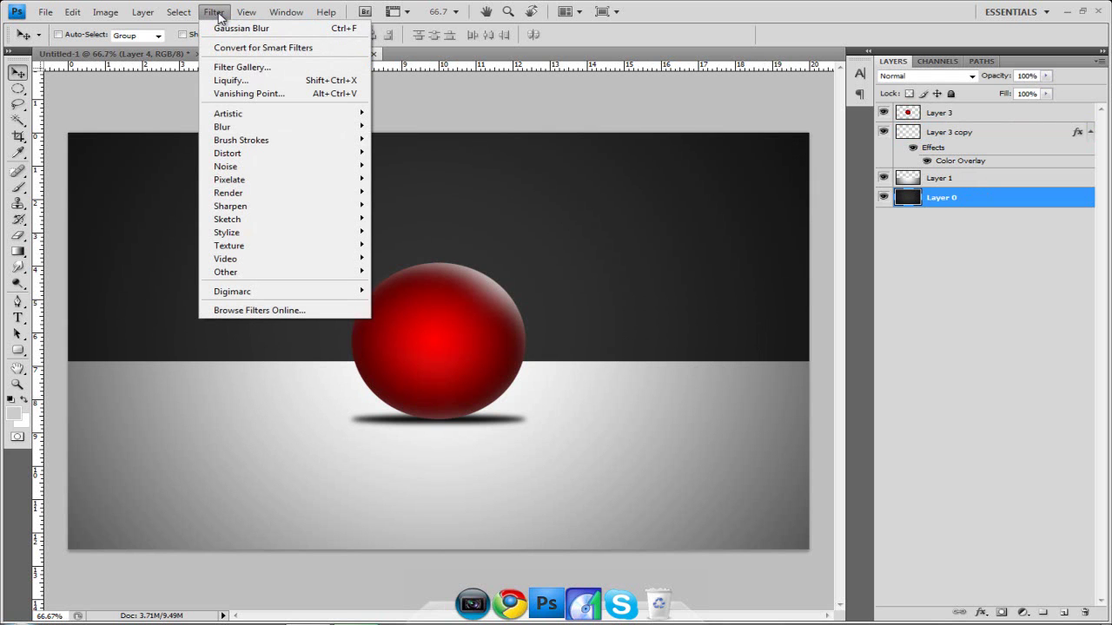
{"action": "mouse_move", "coordinate": [298, 192]}
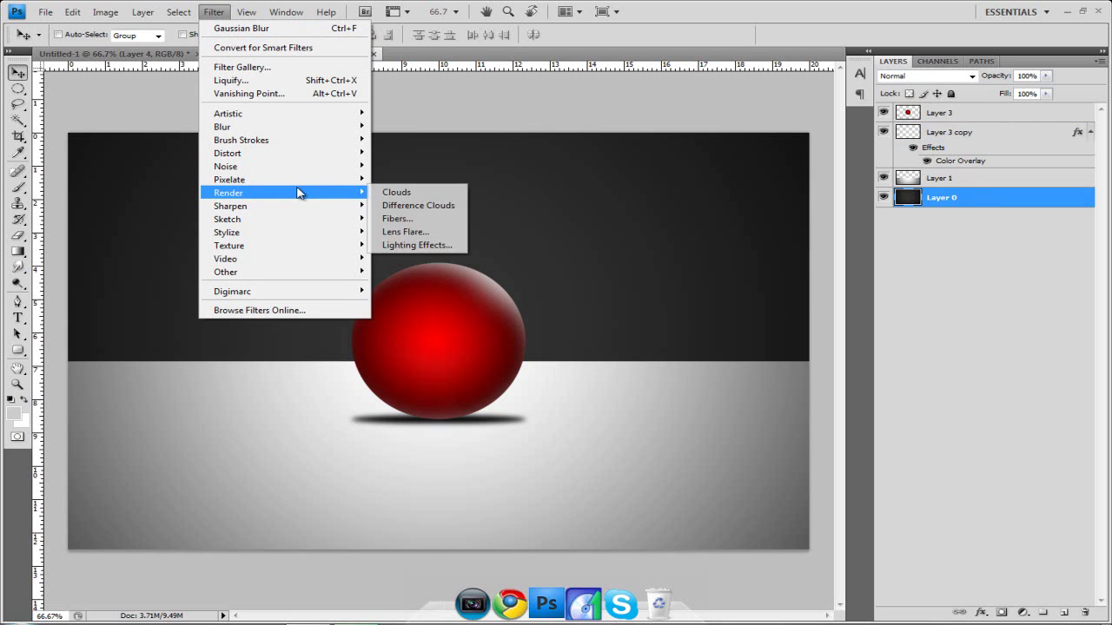
{"action": "left_click", "coordinate": [408, 232]}
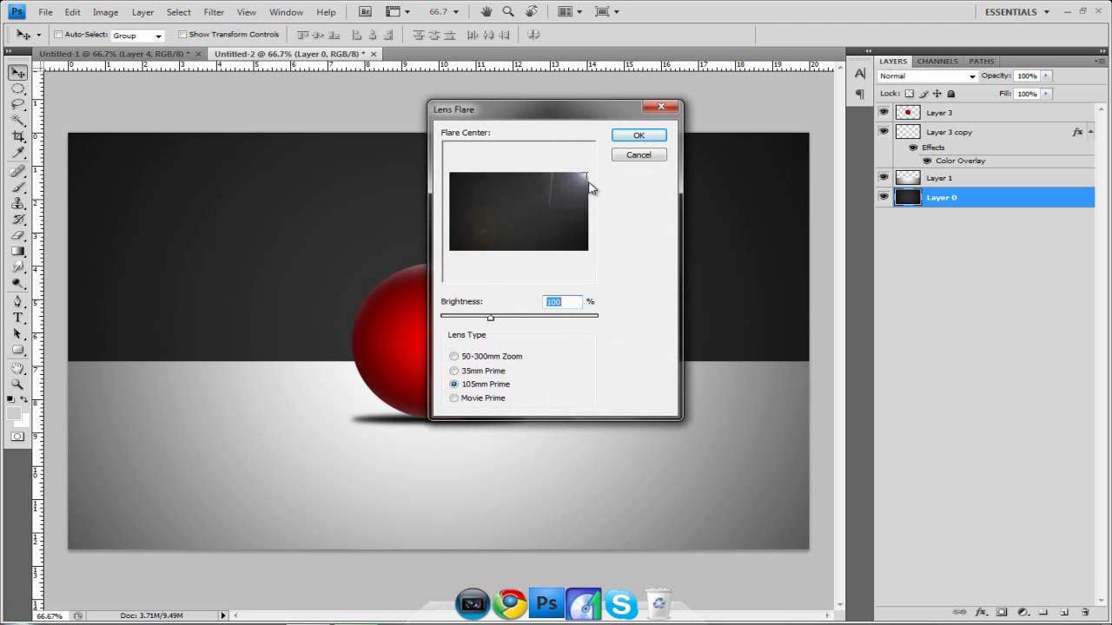
{"action": "left_click", "coordinate": [650, 137]}
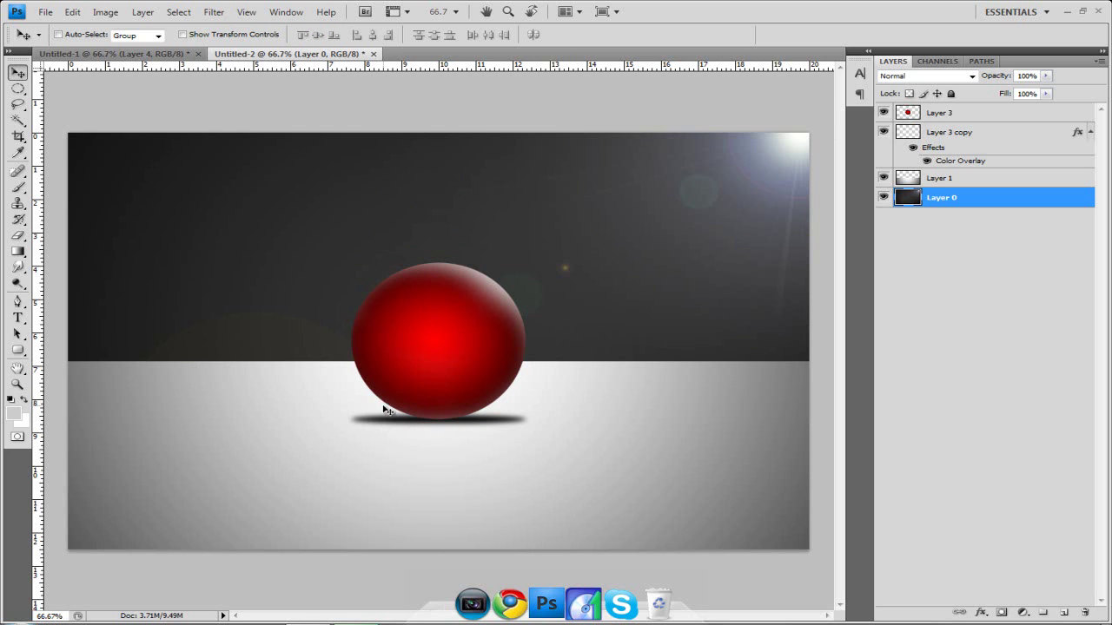
Step: On Layer 3 copy, drag the blurred shadow about 55 px left to centre it under the ball
{"action": "left_click", "coordinate": [972, 133]}
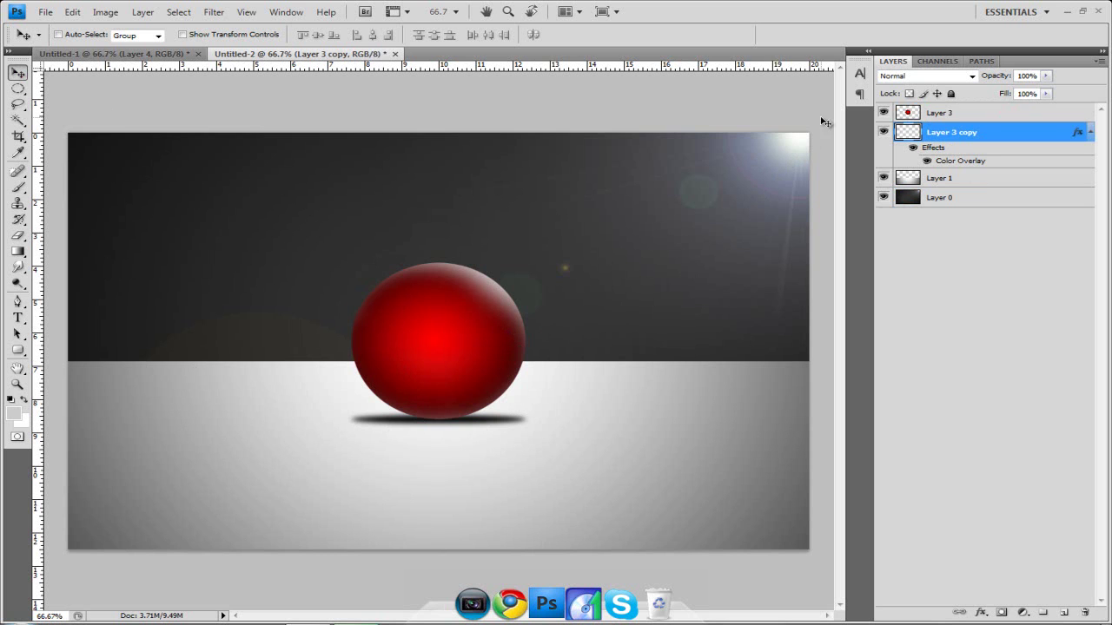
{"action": "left_click_drag", "start_coordinate": [503, 423], "coordinate": [472, 423]}
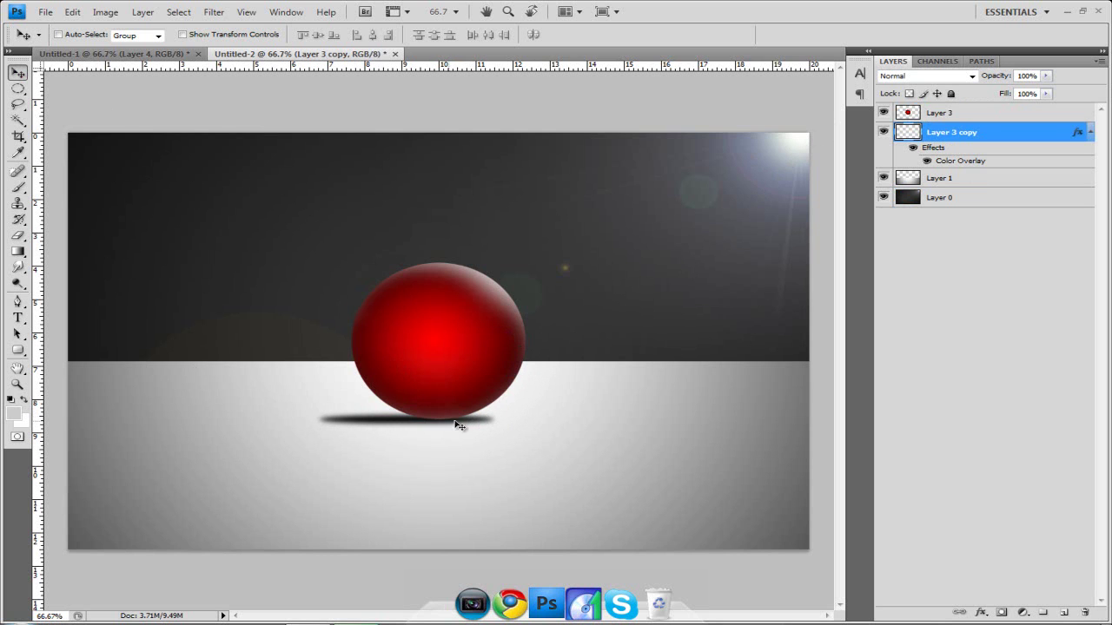
{"action": "left_click_drag", "start_coordinate": [433, 424], "coordinate": [461, 423]}
Step: Add a new layer above Layer 1 and set the foreground colour to pure black
{"action": "left_click", "coordinate": [989, 181]}
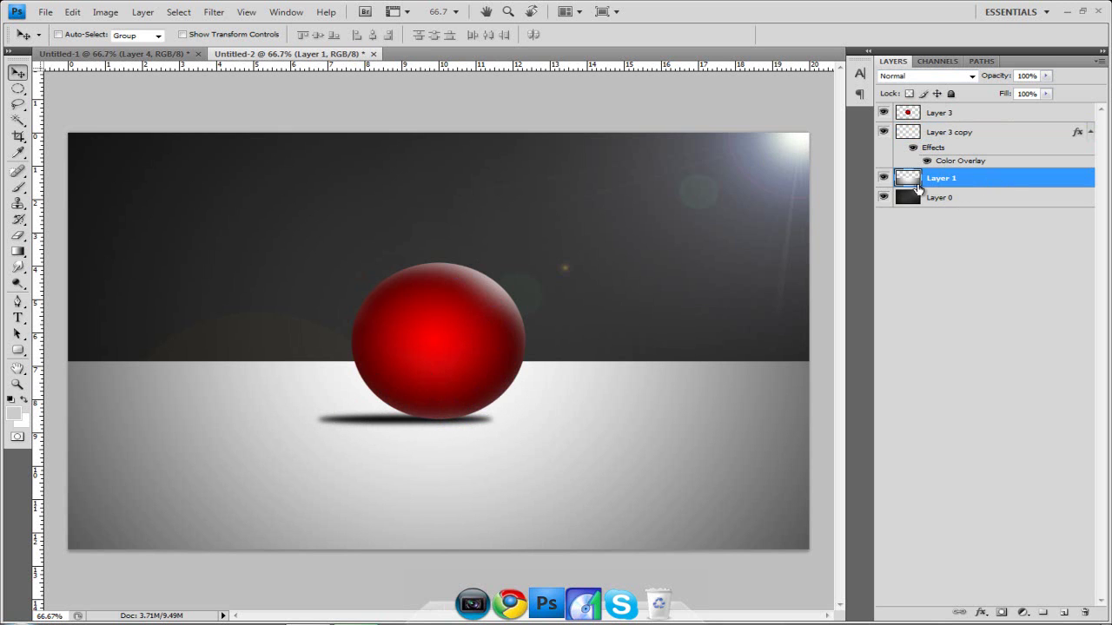
{"action": "left_click", "coordinate": [1064, 612]}
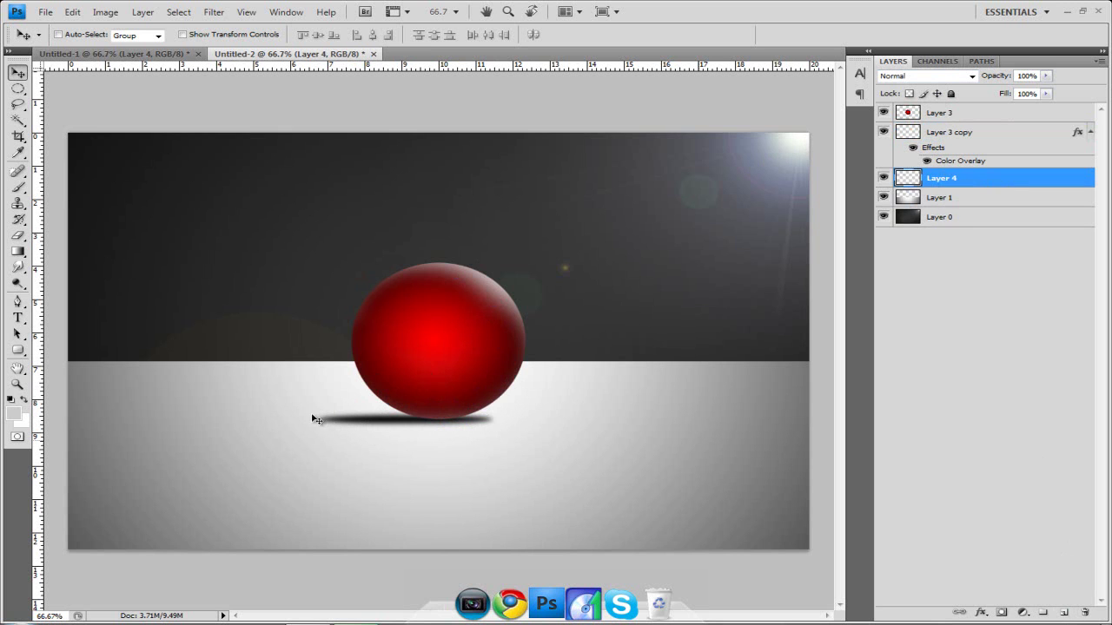
{"action": "left_click", "coordinate": [13, 414]}
{"action": "left_click_drag", "start_coordinate": [537, 325], "coordinate": [234, 477]}
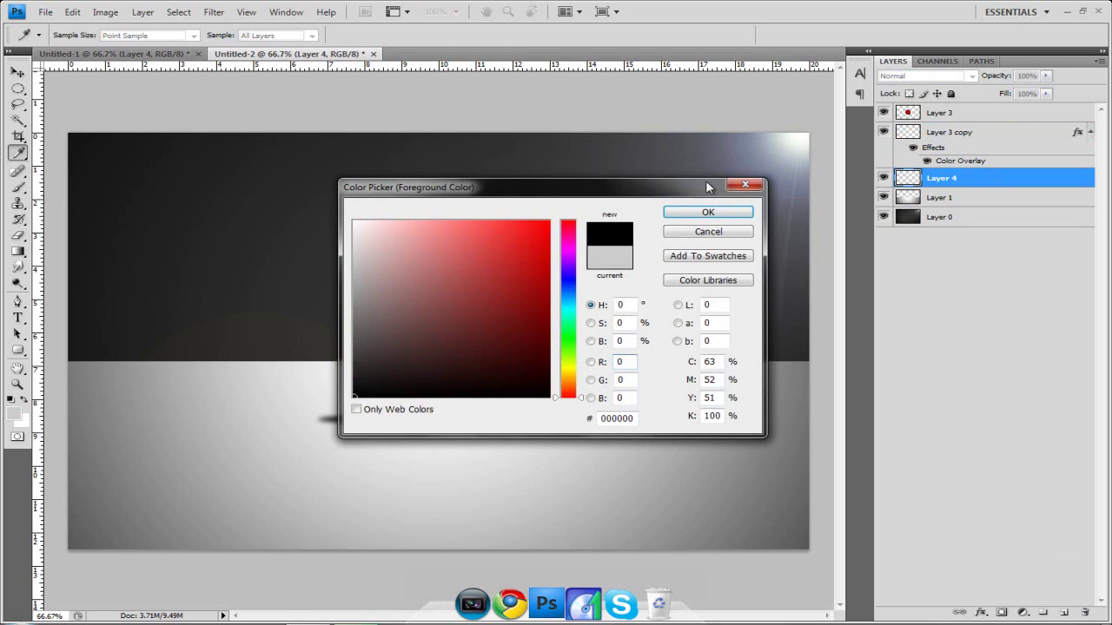
{"action": "left_click", "coordinate": [737, 211]}
Step: Fill the new Layer 4 with black using the Paint Bucket and set its blend mode to Soft Light
{"action": "key", "text": "v"}
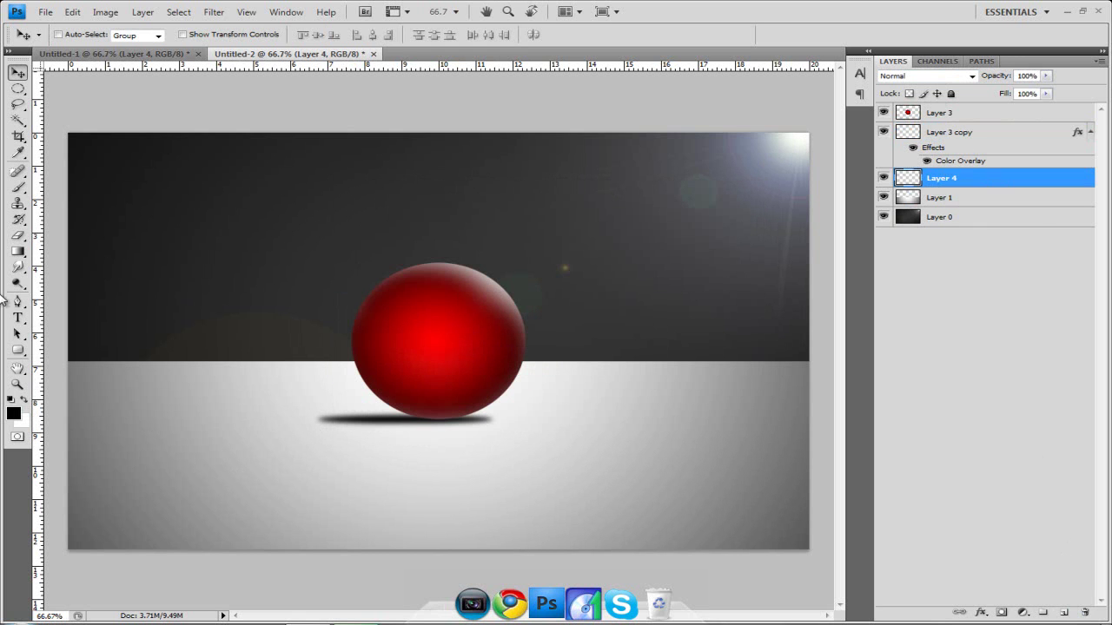
{"action": "left_click", "coordinate": [18, 252]}
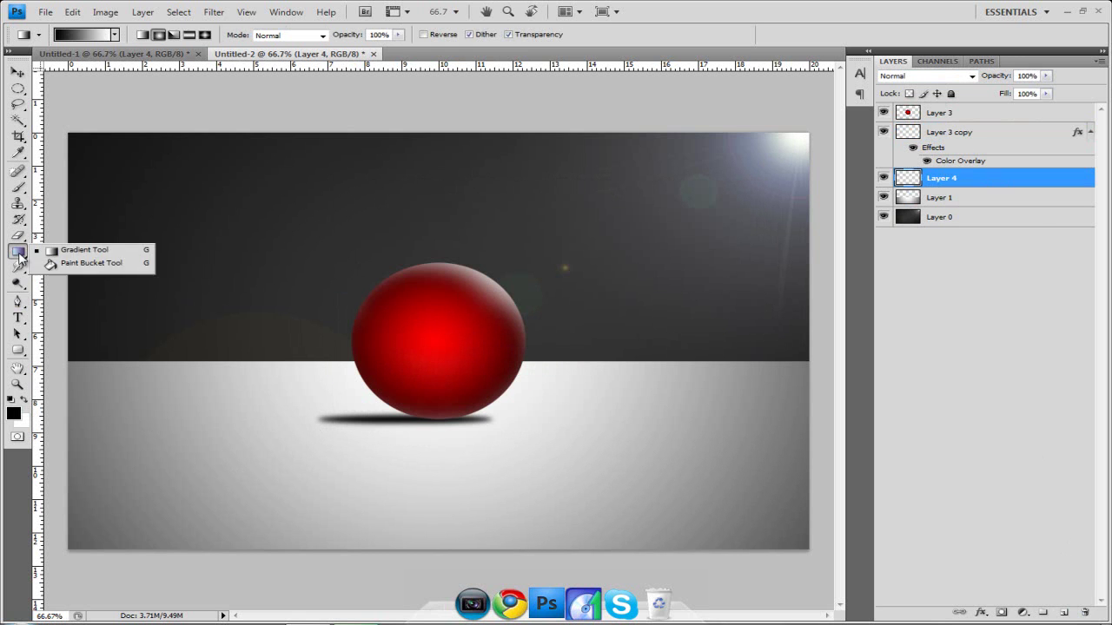
{"action": "left_click", "coordinate": [378, 307]}
{"action": "left_click", "coordinate": [942, 77]}
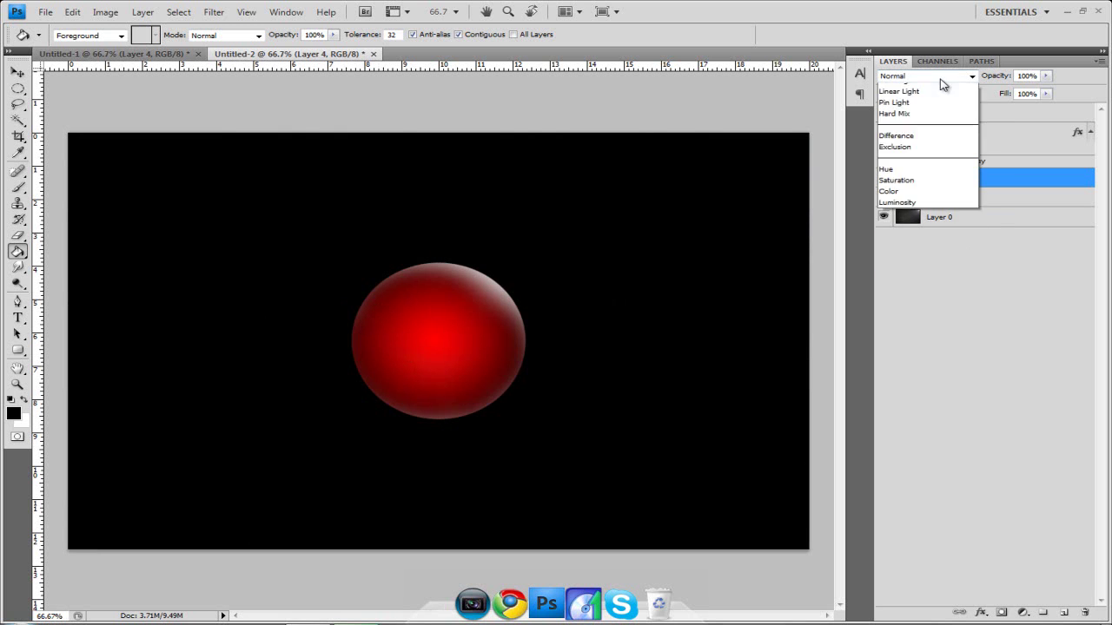
{"action": "left_click", "coordinate": [930, 268]}
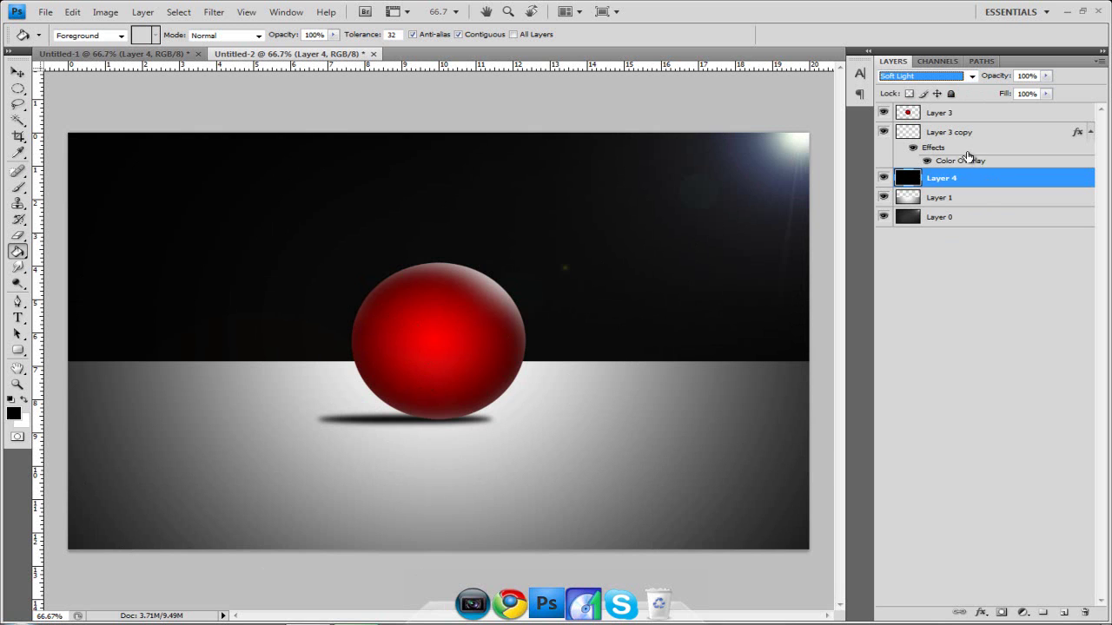
Step: Type the GAM3VIDZ text in white on a new layer above Layer 0
{"action": "left_click", "coordinate": [974, 224]}
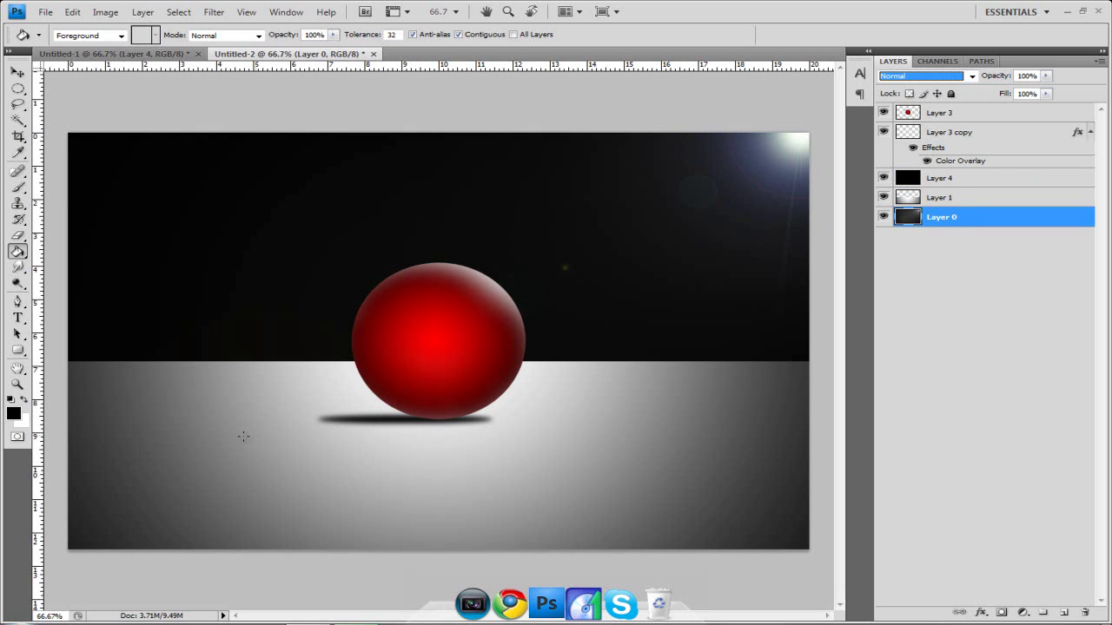
{"action": "left_click", "coordinate": [24, 398]}
{"action": "left_click", "coordinate": [17, 318]}
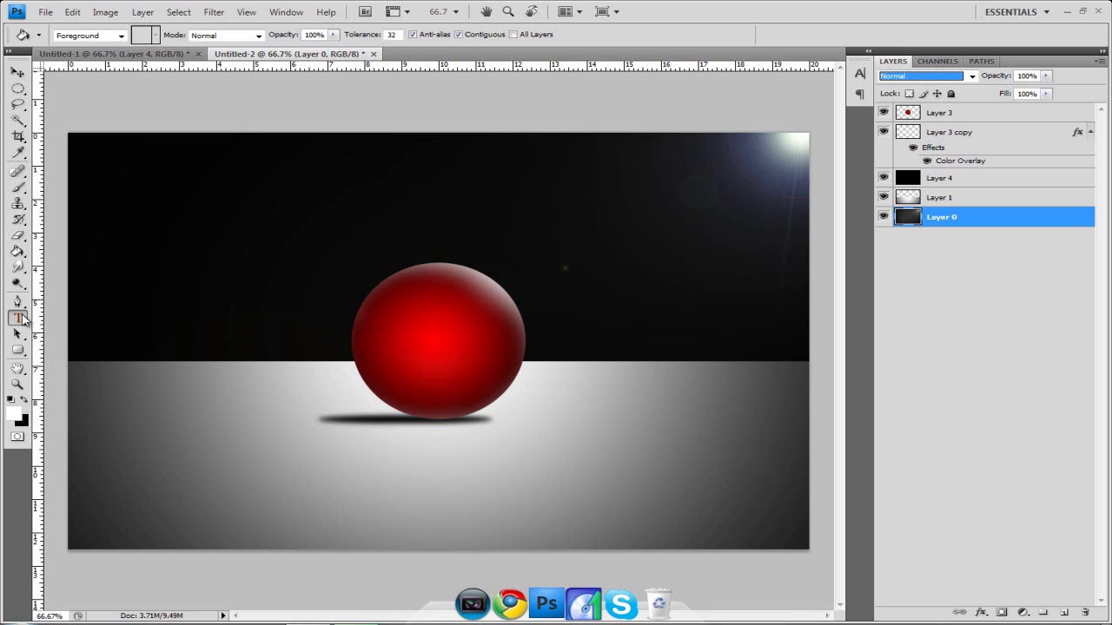
{"action": "left_click", "coordinate": [219, 244]}
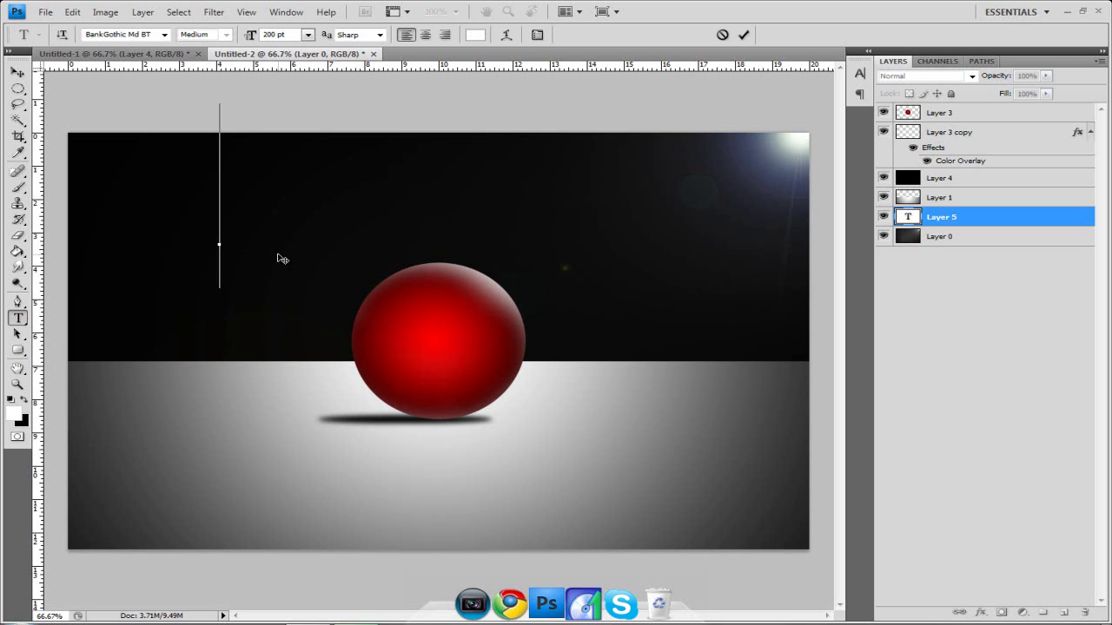
{"action": "type", "text": "SPHERE"}
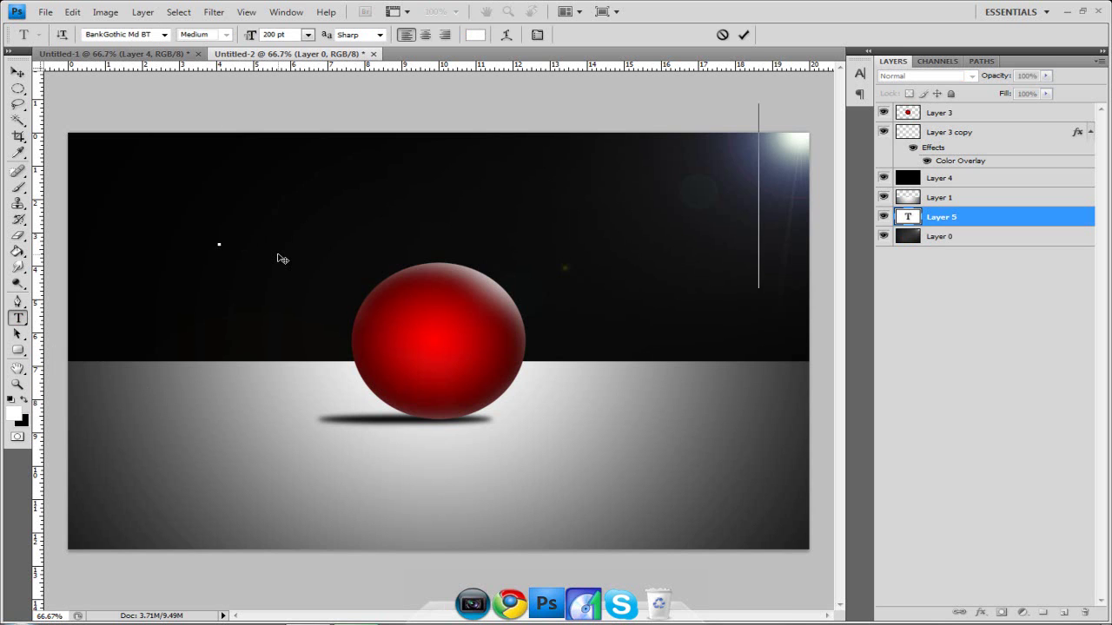
{"action": "type", "text": "Z"}
{"action": "left_click", "coordinate": [17, 71]}
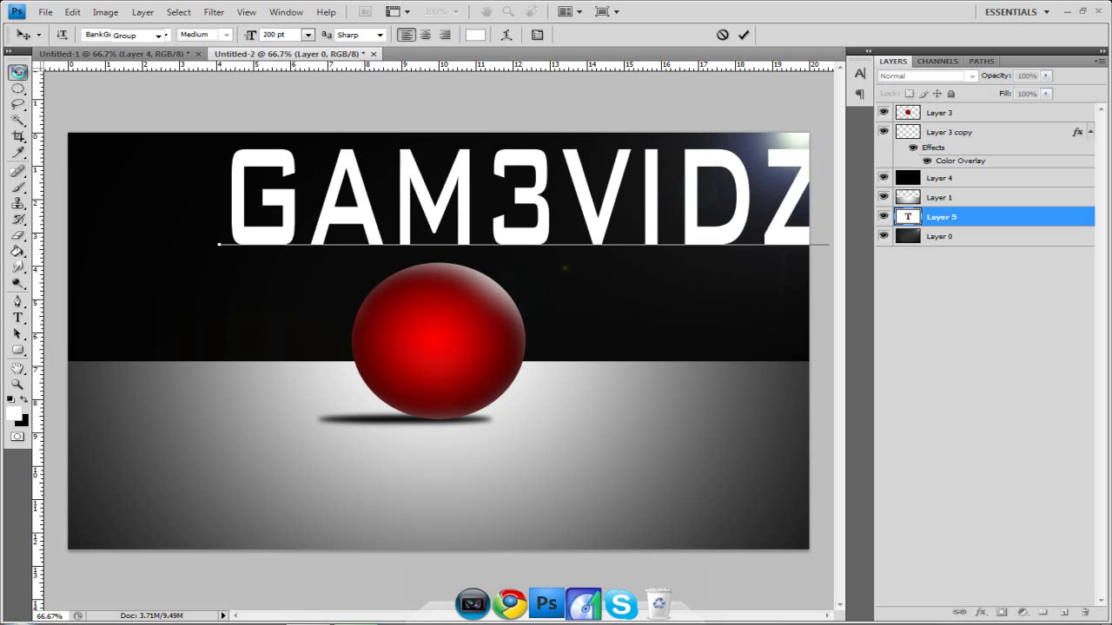
Step: Centre the text horizontally on the canvas, nudge it down, and set its blend mode to Overlay
{"action": "key", "text": "ctrl+a"}
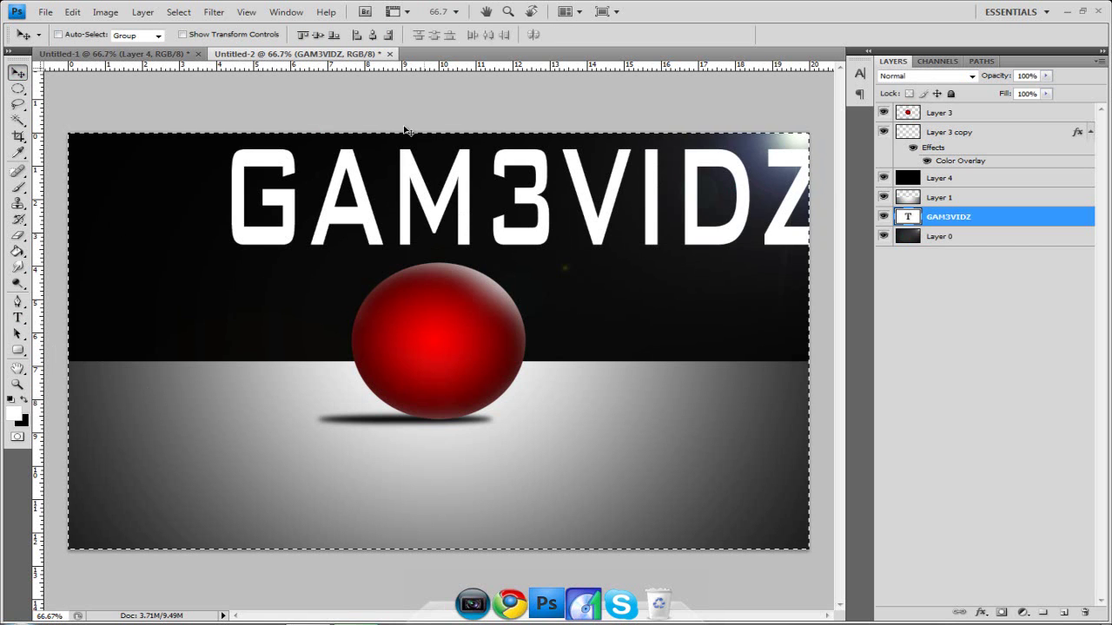
{"action": "left_click", "coordinate": [371, 35]}
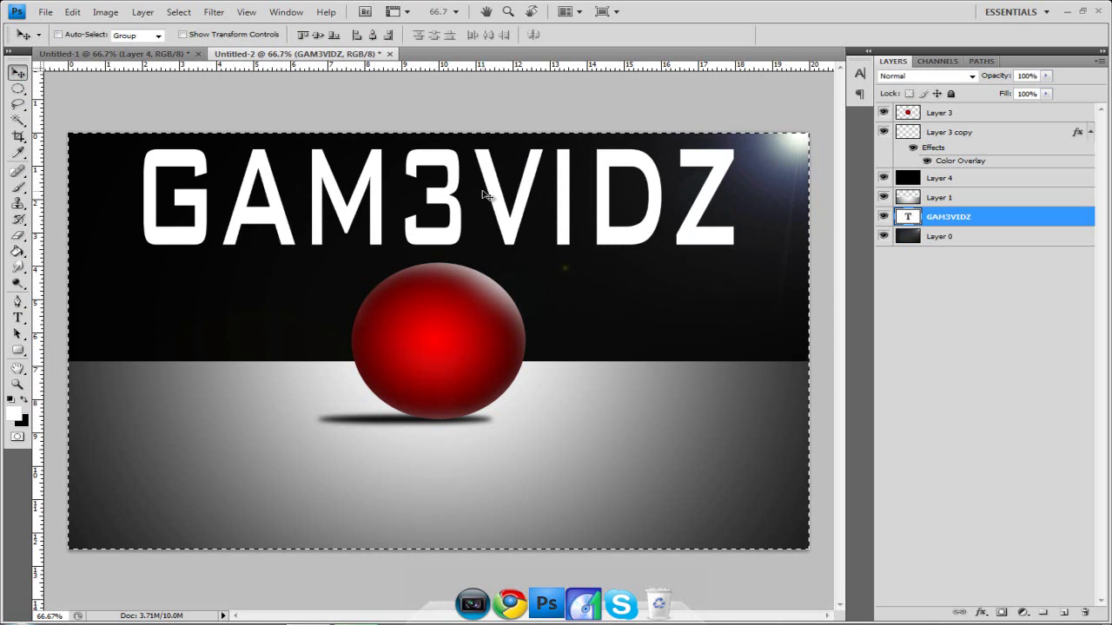
{"action": "key", "text": "shift+Down"}
{"action": "key", "text": "m"}
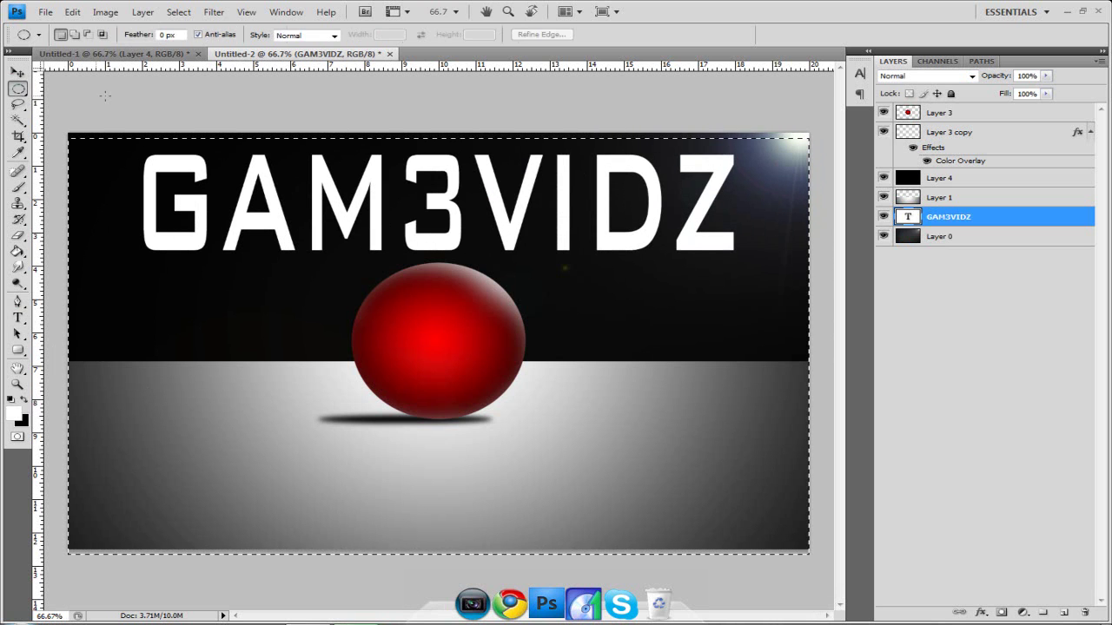
{"action": "key", "text": "ctrl+d"}
{"action": "key", "text": "v"}
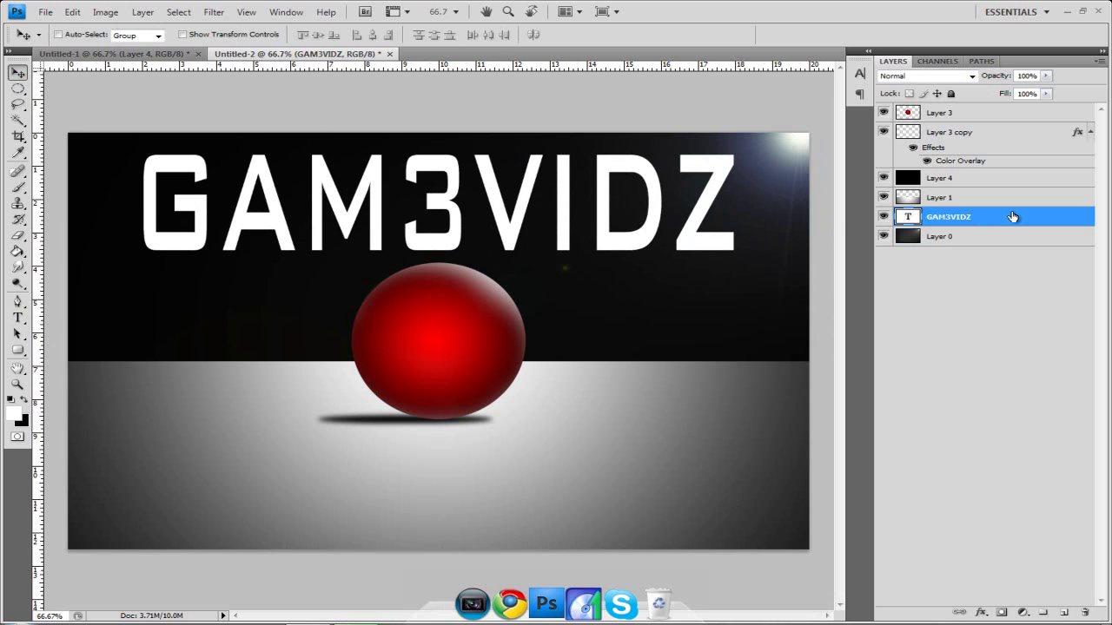
{"action": "left_click", "coordinate": [941, 78]}
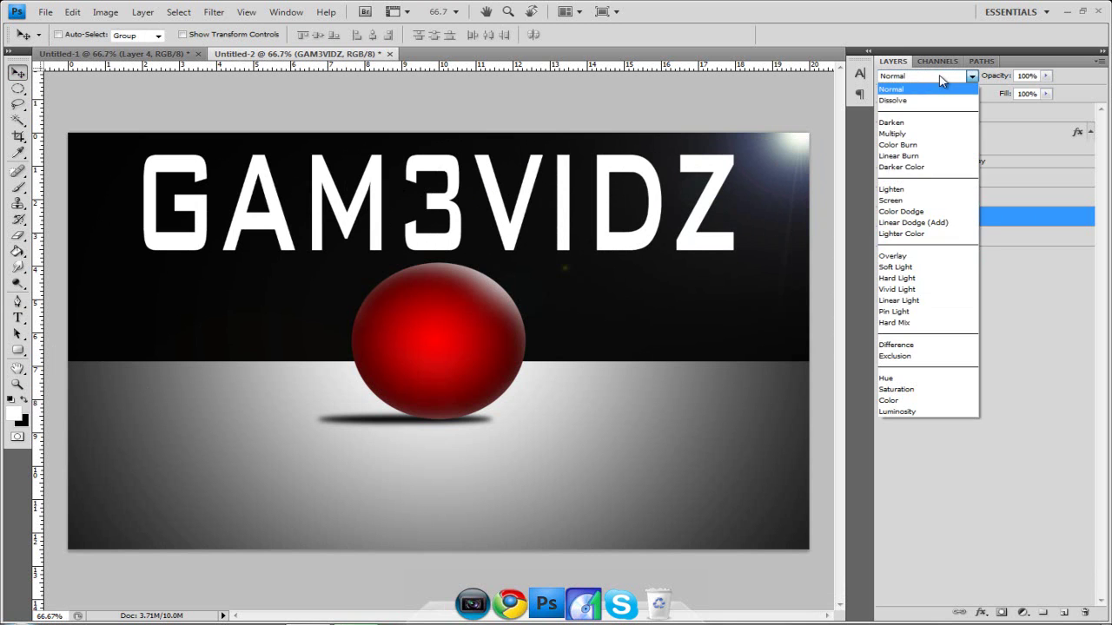
{"action": "left_click", "coordinate": [919, 267]}
{"action": "key", "text": "Up"}
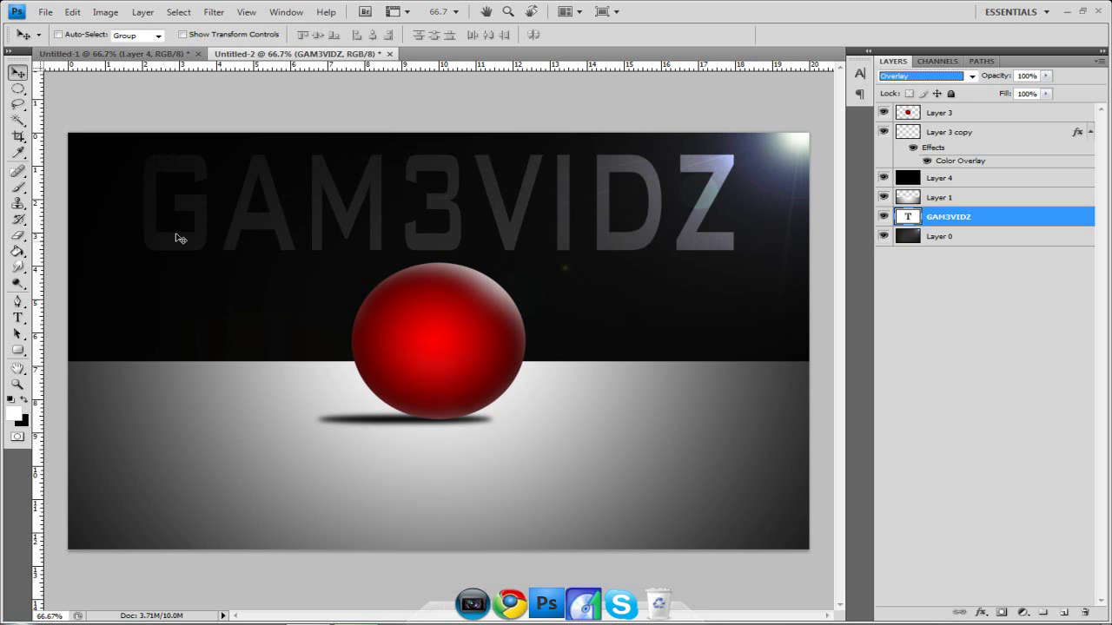
Step: Save the image as a maximum-quality JPEG named 'BALL BG 2', then minimise Photoshop
{"action": "left_click", "coordinate": [44, 12]}
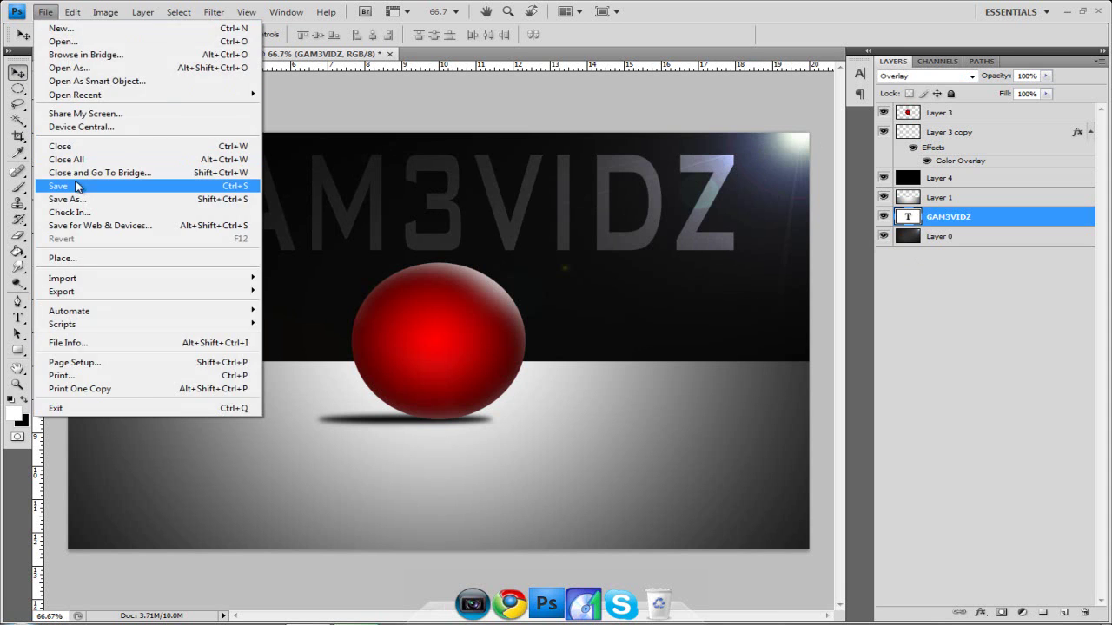
{"action": "left_click", "coordinate": [75, 200]}
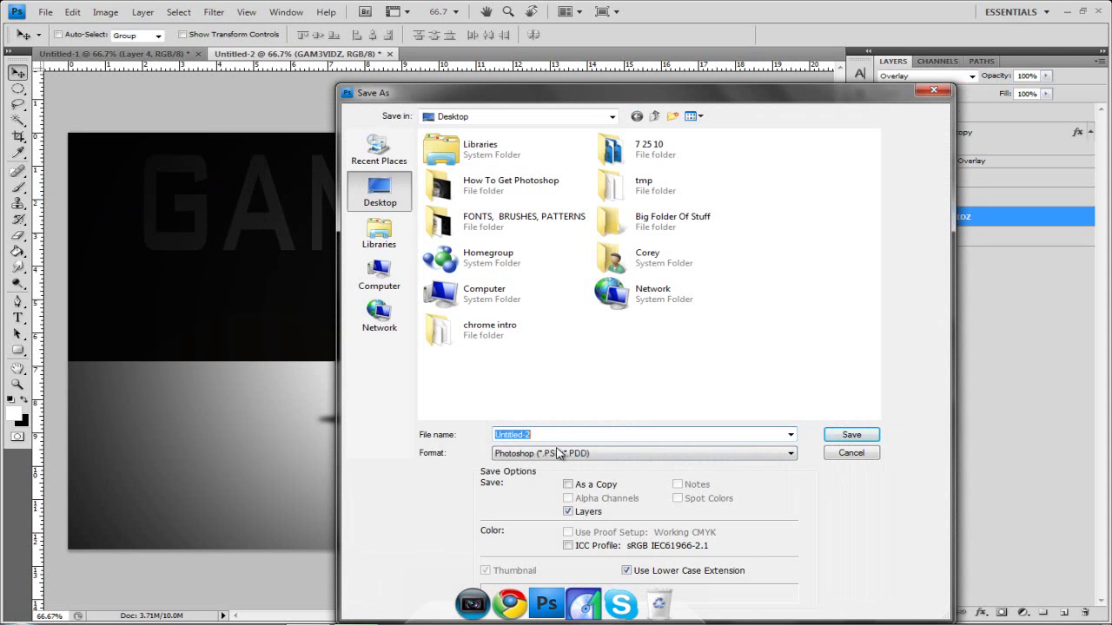
{"action": "left_click", "coordinate": [563, 453]}
{"action": "left_click", "coordinate": [536, 342]}
{"action": "double_click", "coordinate": [554, 434]}
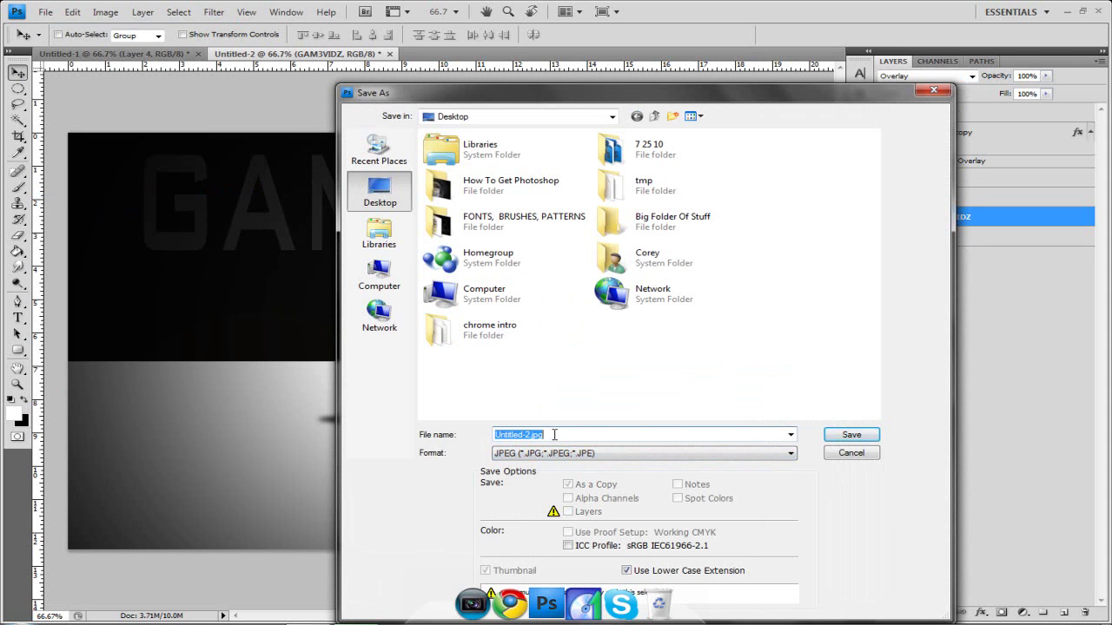
{"action": "type", "text": "BALL B"}
{"action": "type", "text": "G"}
{"action": "type", "text": " 2"}
{"action": "key", "text": "Return"}
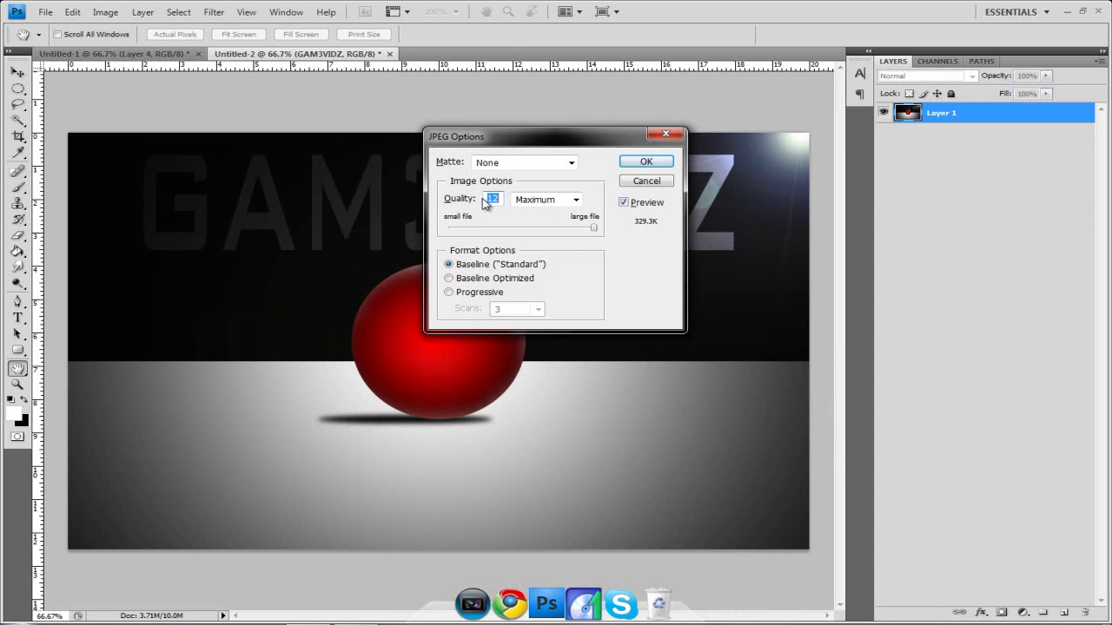
{"action": "left_click", "coordinate": [646, 162]}
{"action": "left_click", "coordinate": [1068, 12]}
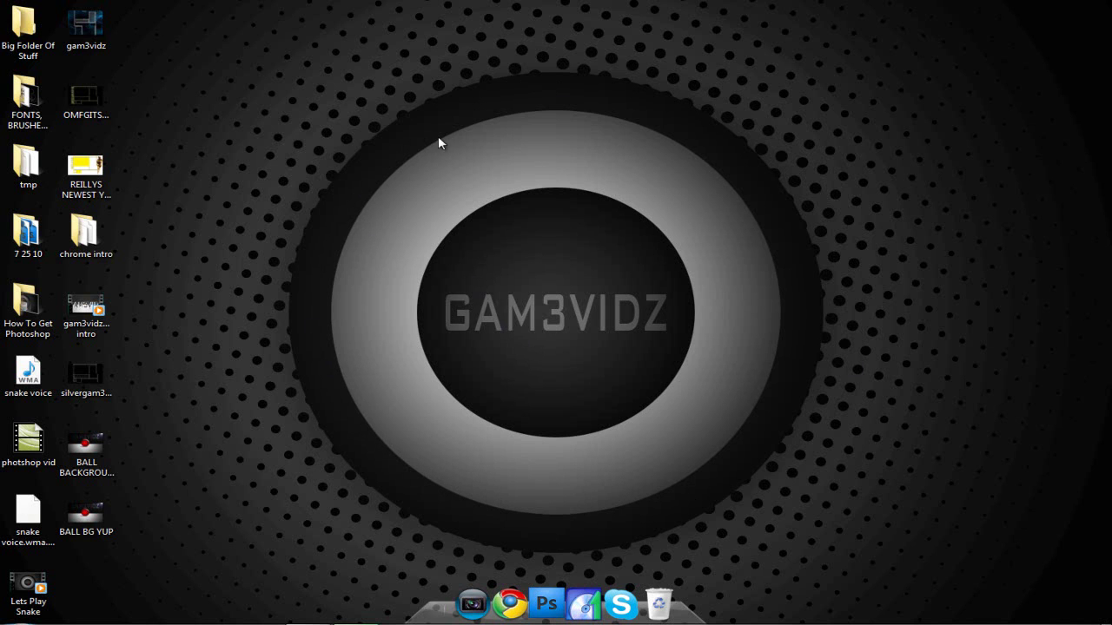
Step: Use Set as desktop background on the BALL BG YUP file's right-click menu
{"action": "right_click", "coordinate": [77, 514]}
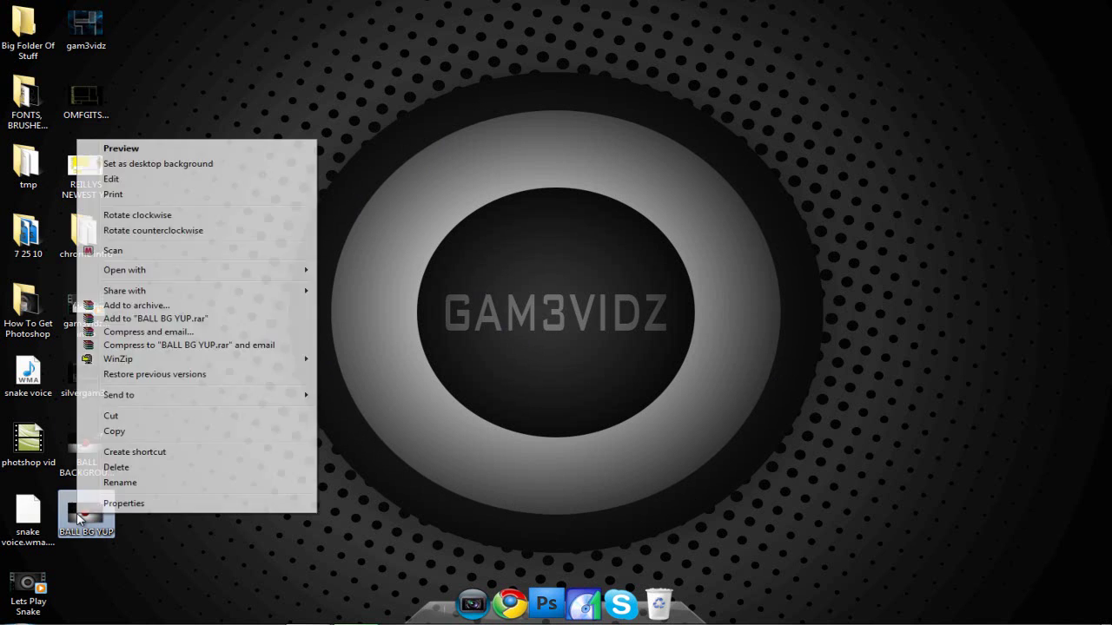
{"action": "left_click", "coordinate": [144, 164]}
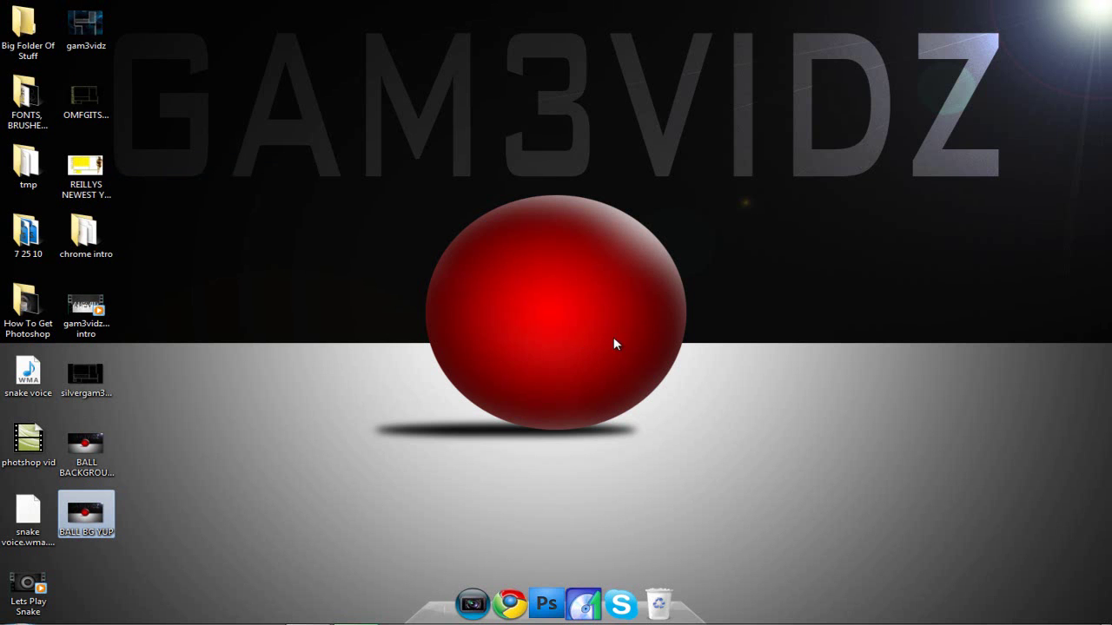